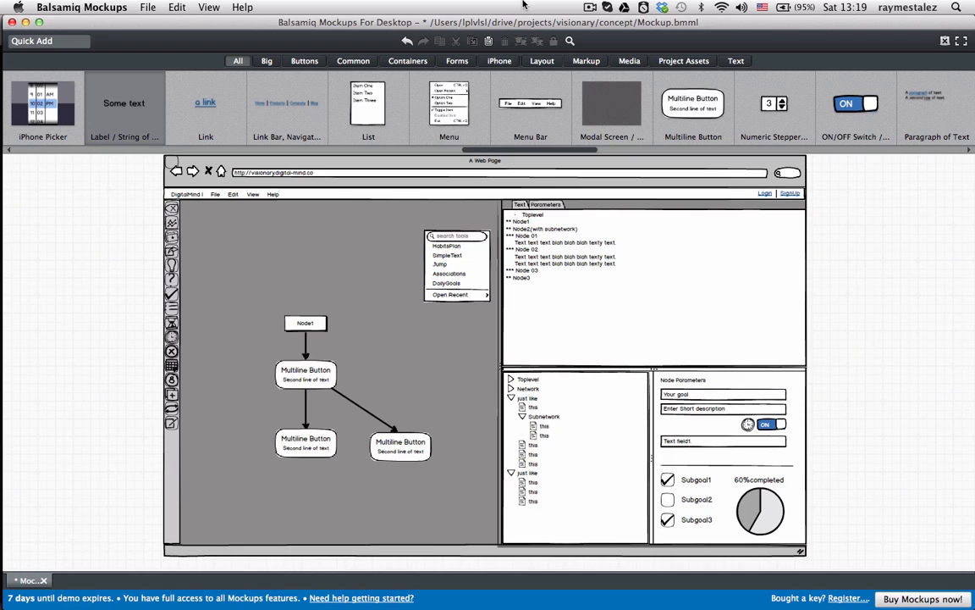
Switch to Chrome, open the MindMeister mind map and inspect its central idea and the three main branch nodes
key(super+Tab)
key(super+Tab)
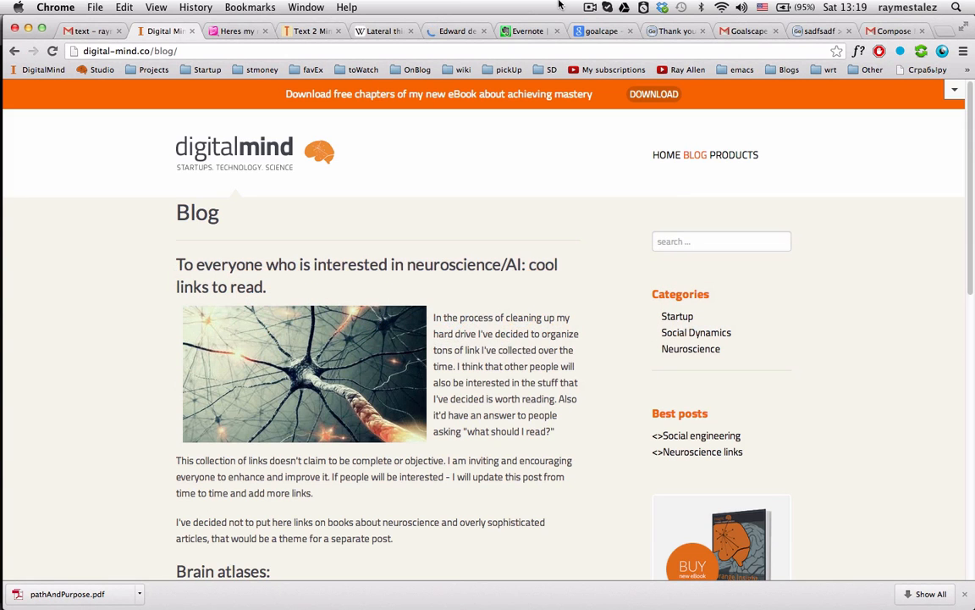
click(229, 32)
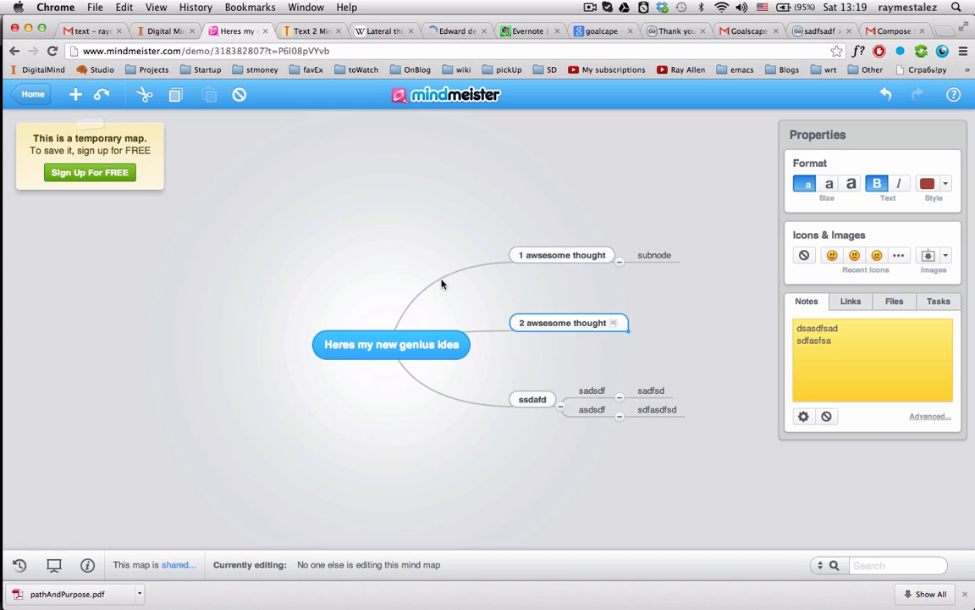
click(411, 343)
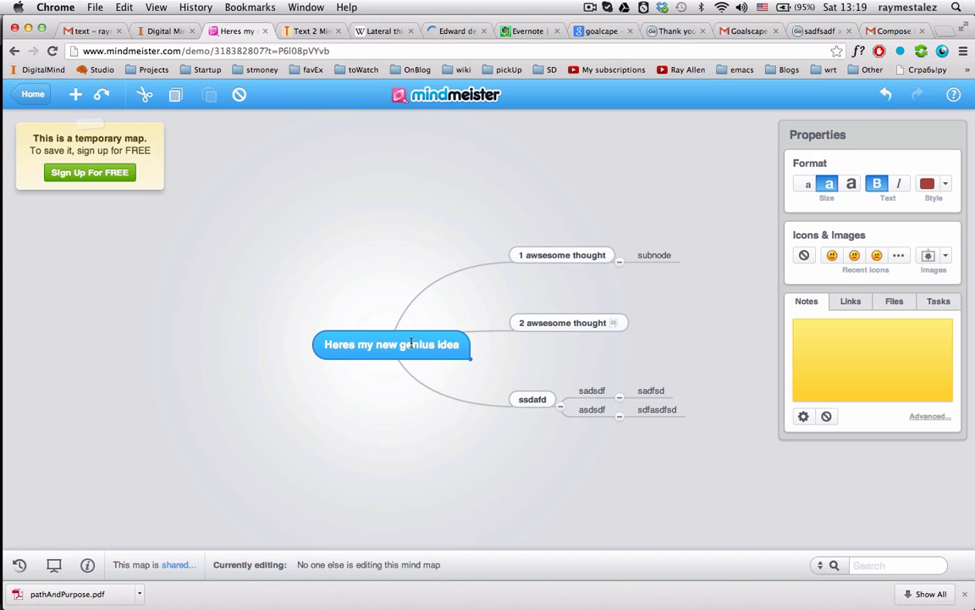
click(563, 255)
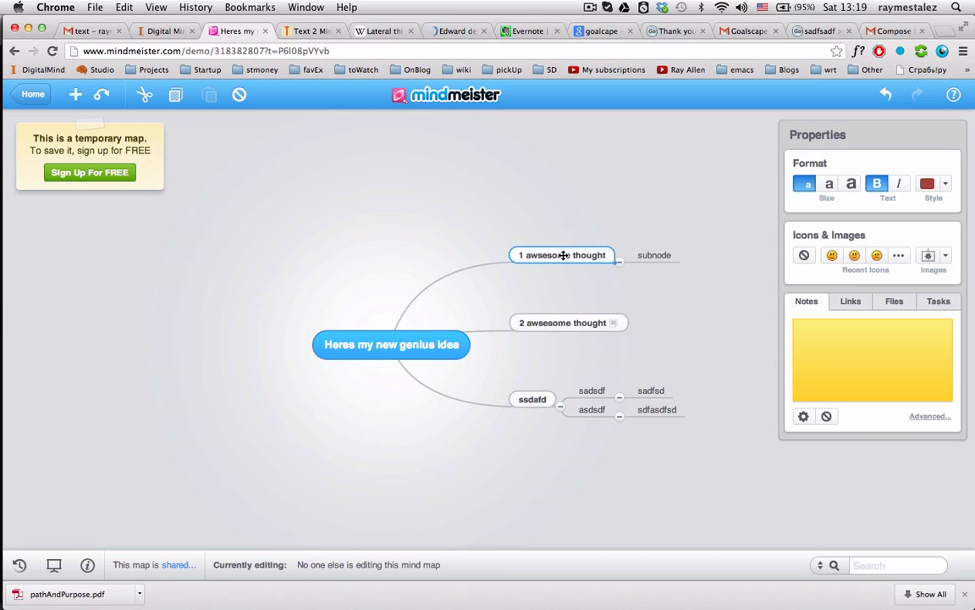
double_click(584, 322)
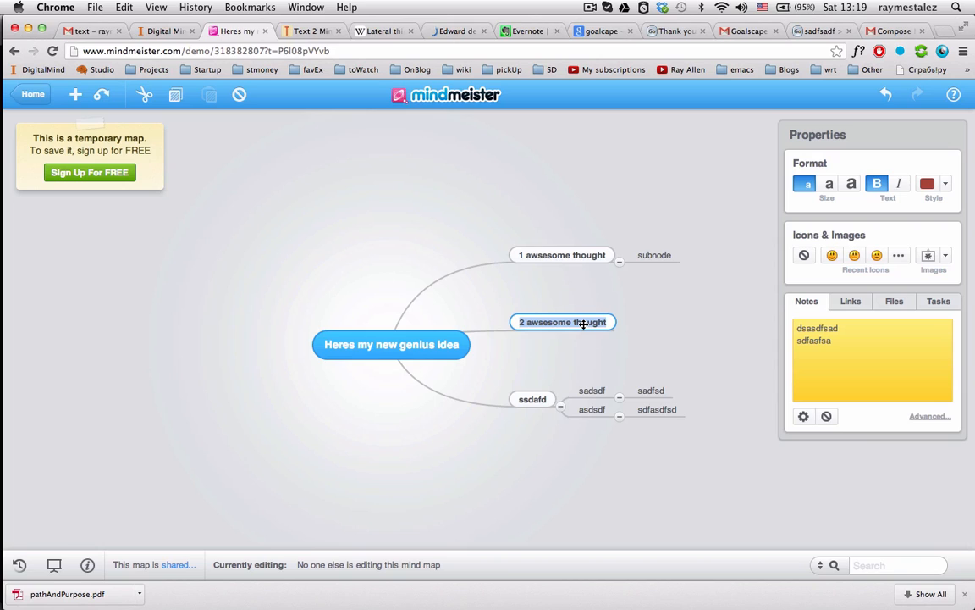
double_click(540, 399)
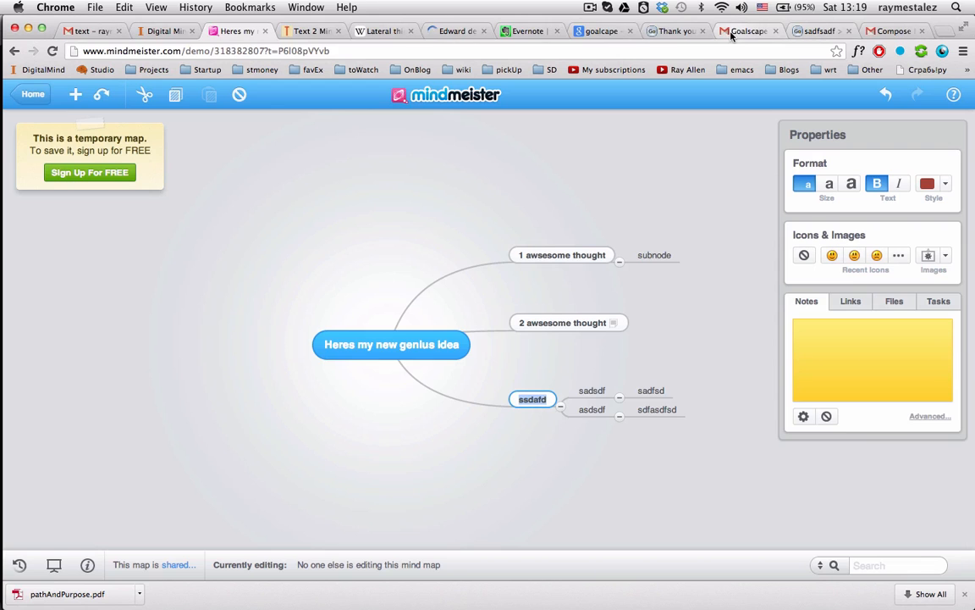
Switch to the Goalscape chart, resize the outer New Goal segment and reduce its sadfsd subgoal to 40% importance
click(817, 31)
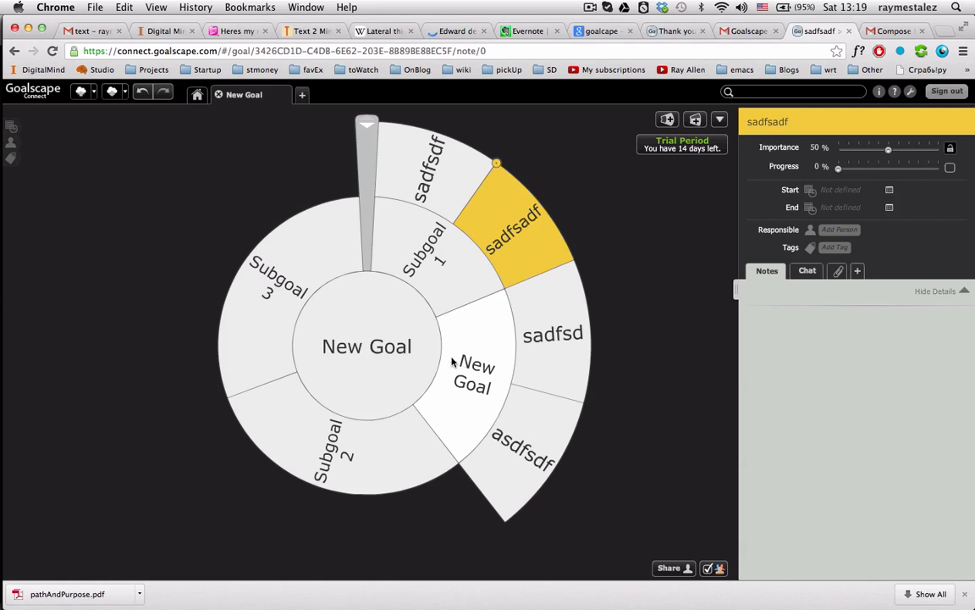
click(436, 254)
click(471, 327)
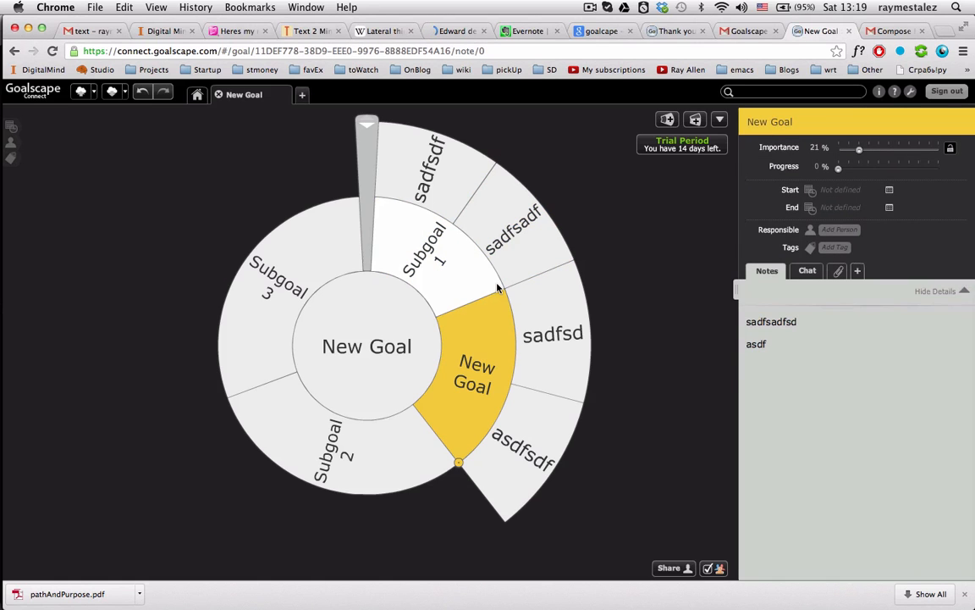
drag(458, 464, 479, 442)
click(584, 381)
mouse_move(584, 381)
mouse_down()
mouse_move(587, 331)
mouse_move(584, 382)
mouse_move(577, 332)
mouse_move(590, 364)
mouse_up()
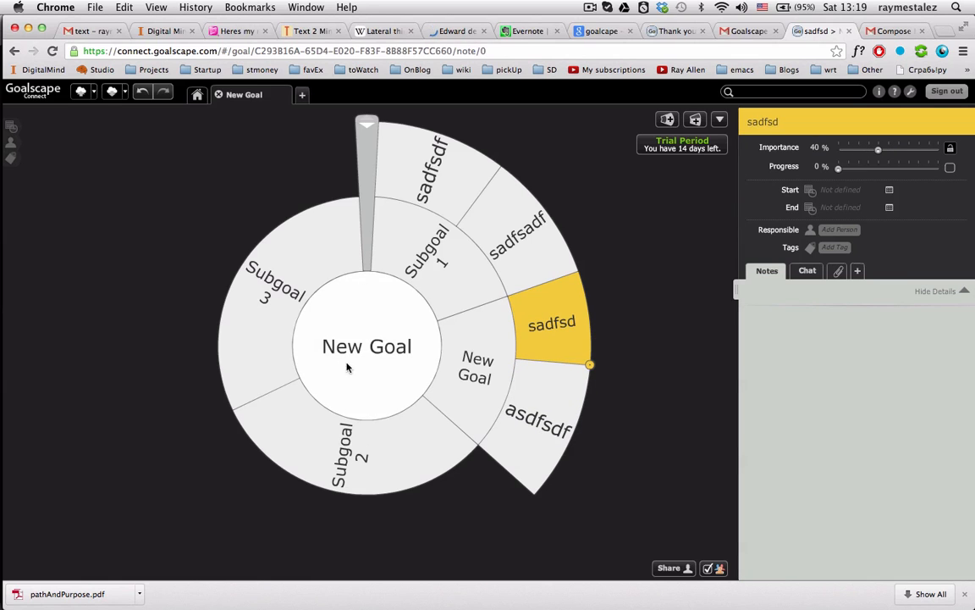
Set the progress of the asdfsdf subgoal under New Goal to 100%
click(353, 442)
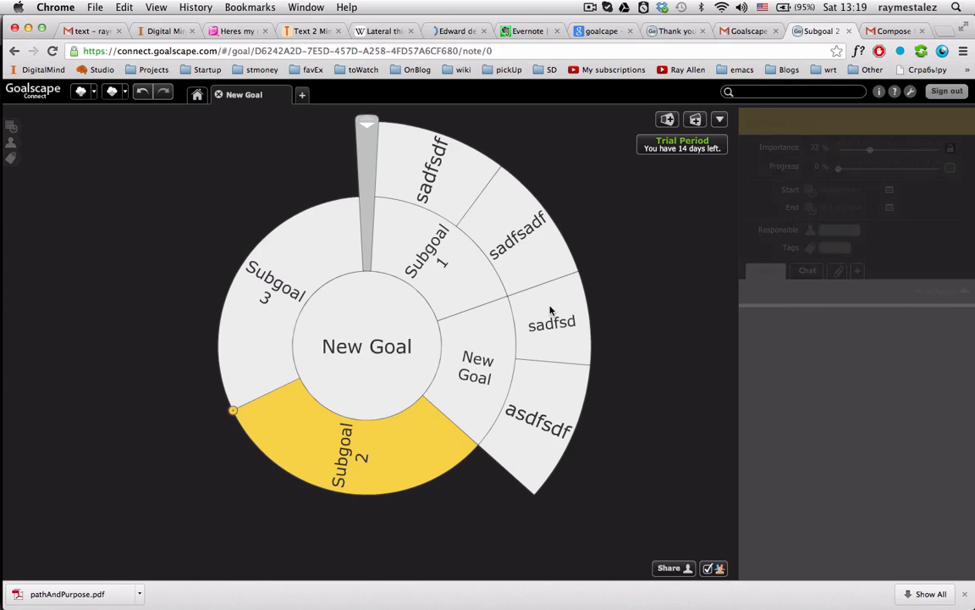
click(539, 373)
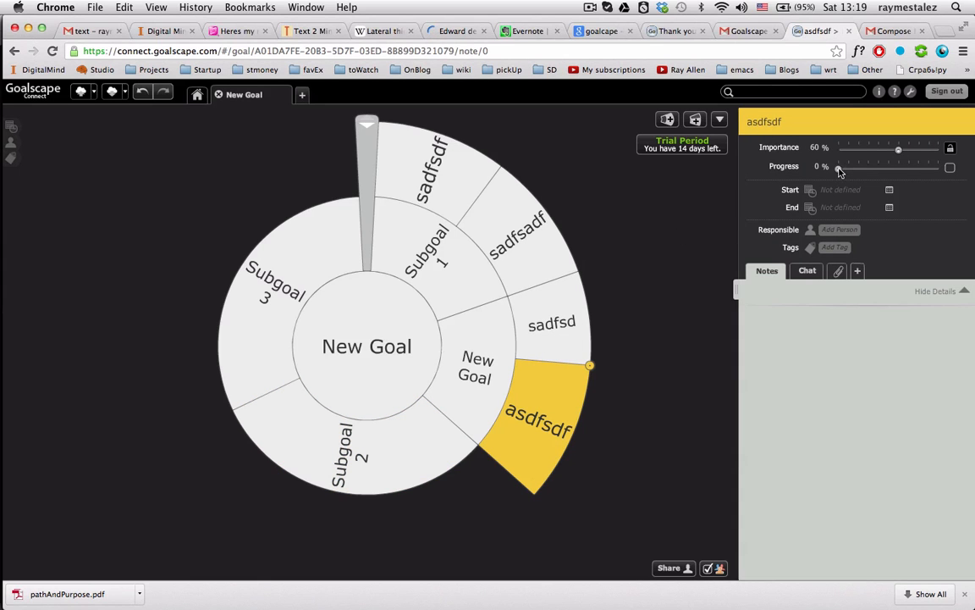
mouse_move(840, 169)
mouse_down()
mouse_move(973, 170)
mouse_move(847, 168)
mouse_move(973, 167)
mouse_move(929, 167)
mouse_move(952, 168)
mouse_up()
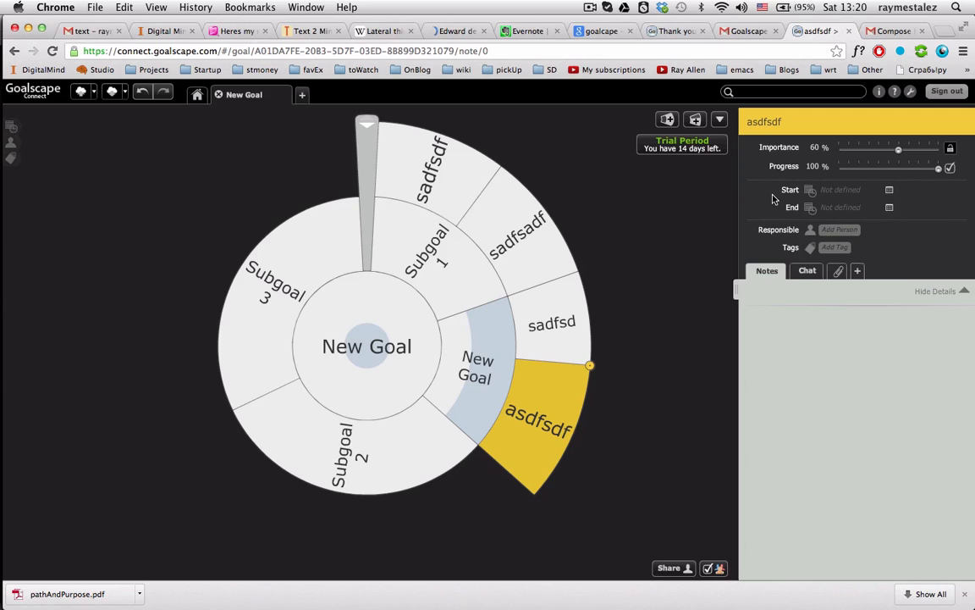
Add notes to the asdfsdf subgoal with the lines "lkj;ljl;kjkl;", ";lkj;lkjl;jlkjk;" and ";lkjlk"
click(758, 316)
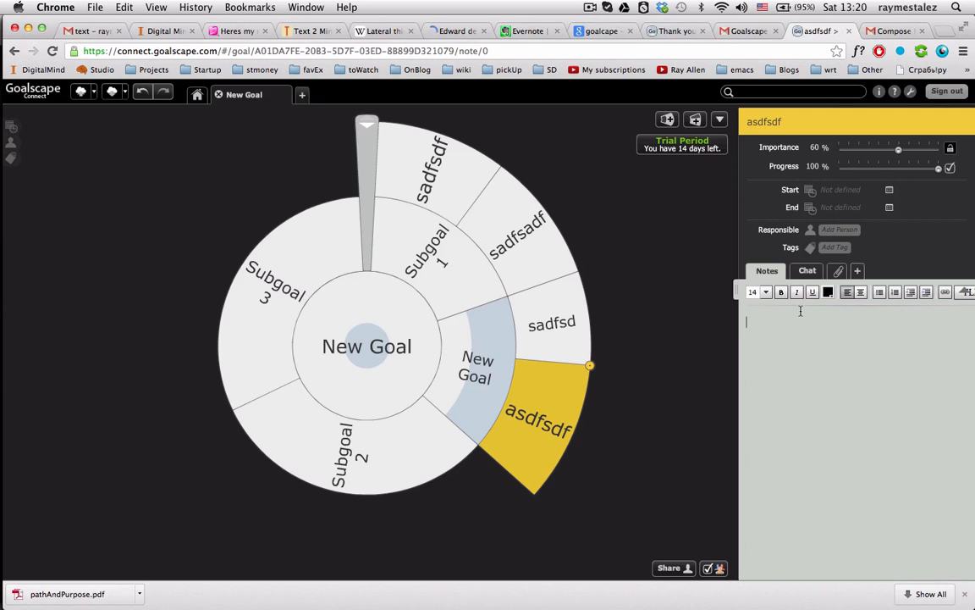
text(lkj;ljl;kjkl;)
key(Return)
text(;lkj;)
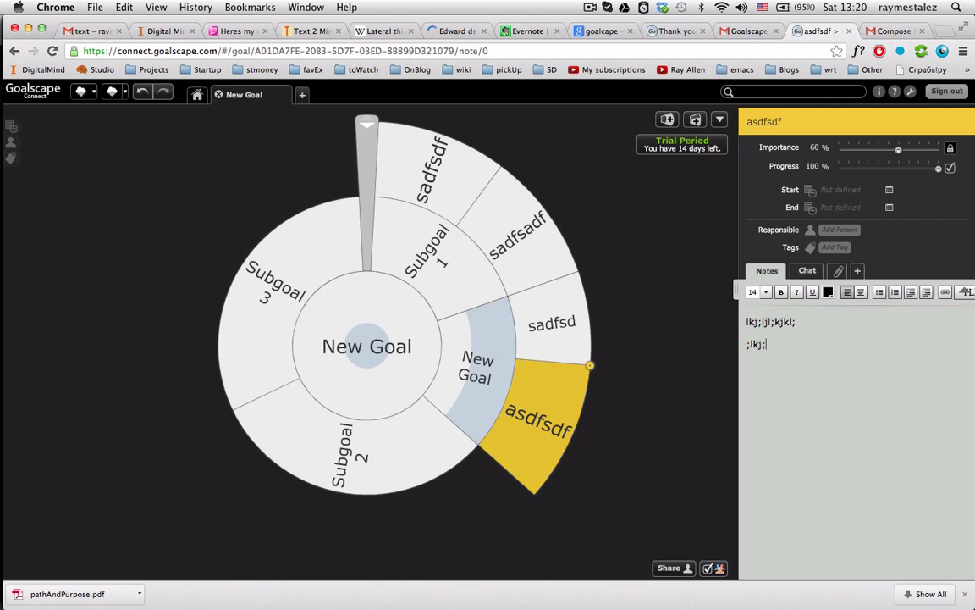
text(lkjl;jlkjk;)
key(Return)
text(;lkjlk)
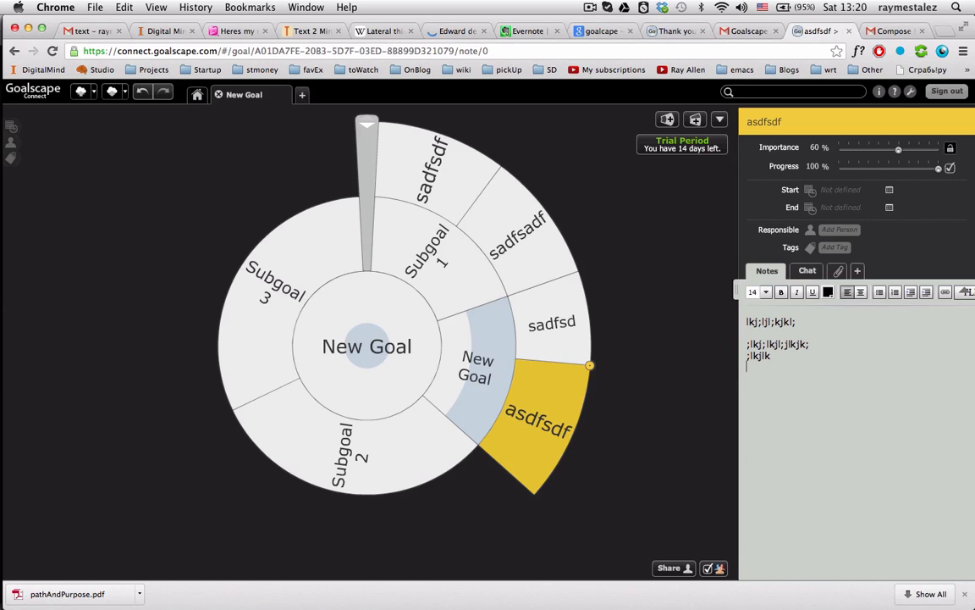
key(Return)
Revisit the MindMeister map, then switch to Balsamiq Mockups and examine Node1 and the three multiline button nodes in the diagram
click(236, 31)
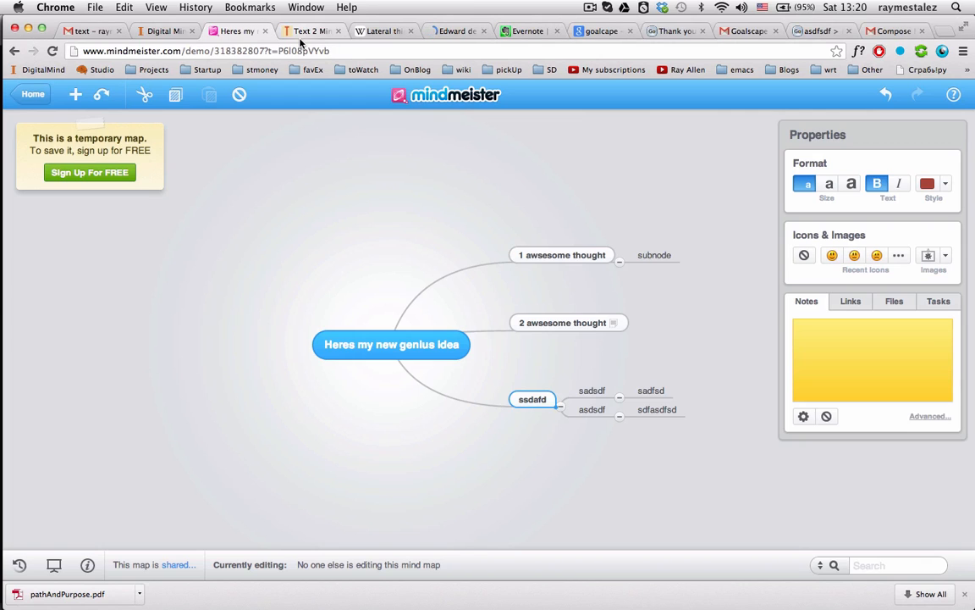
key(super+Tab)
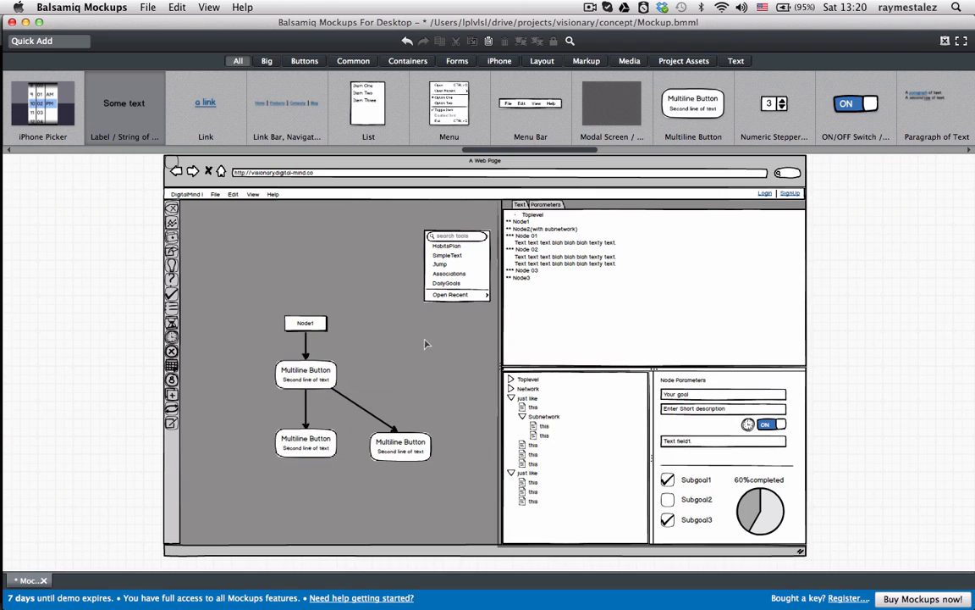
click(314, 323)
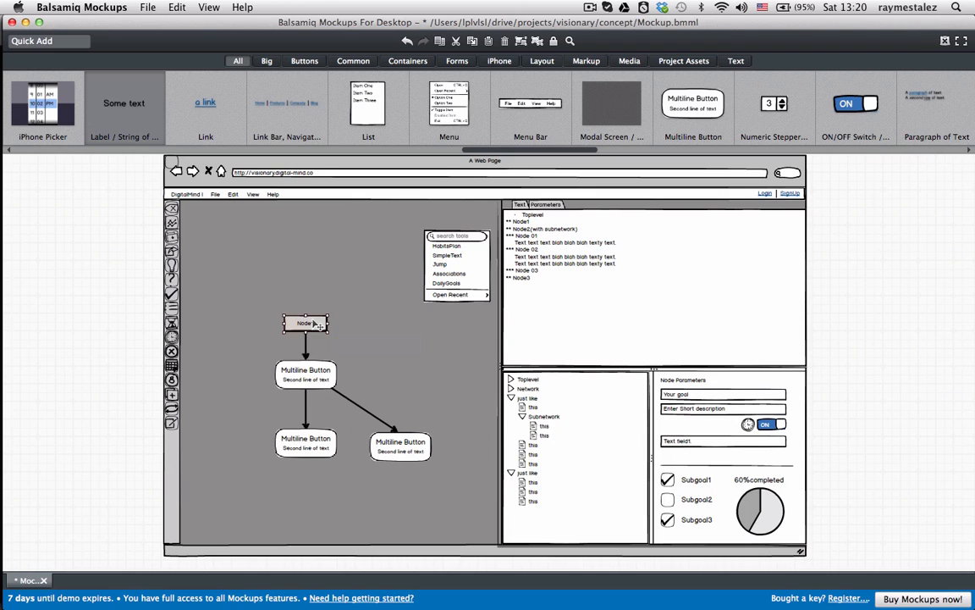
click(315, 380)
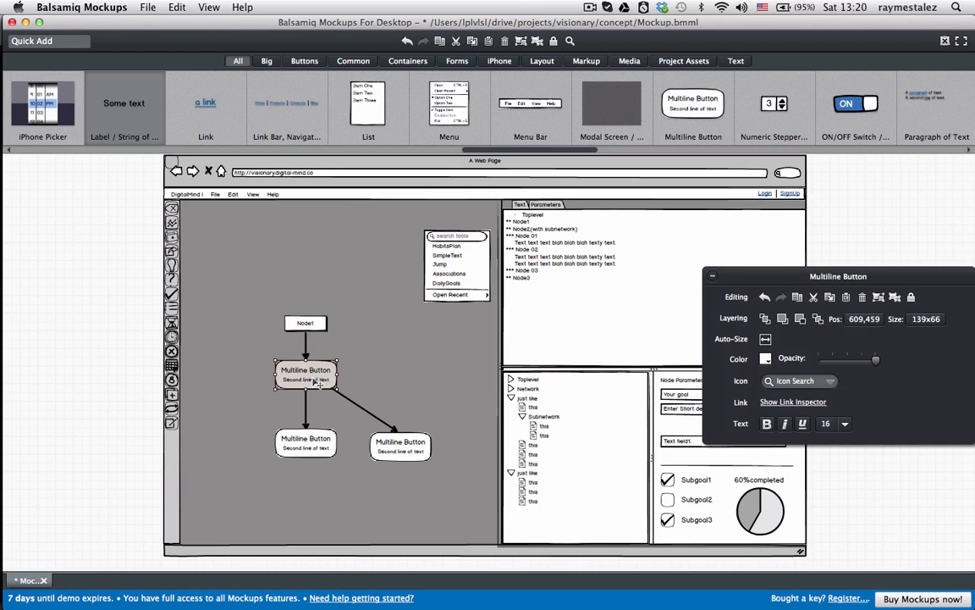
click(322, 443)
click(409, 450)
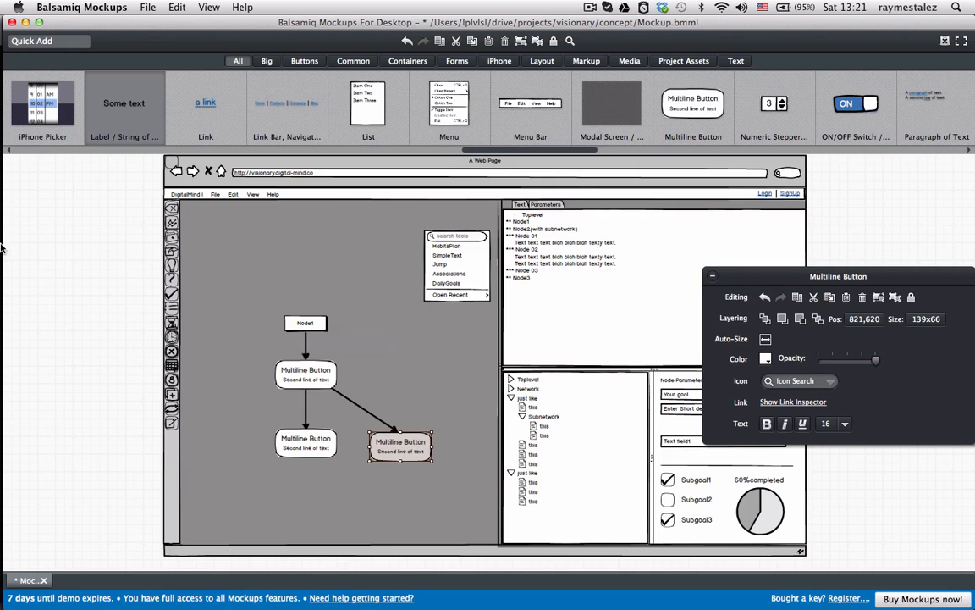
Switch back to MindMeister in Chrome and move the "2 awsesome thought" node slightly outward from the central idea
mouse_move(2, 222)
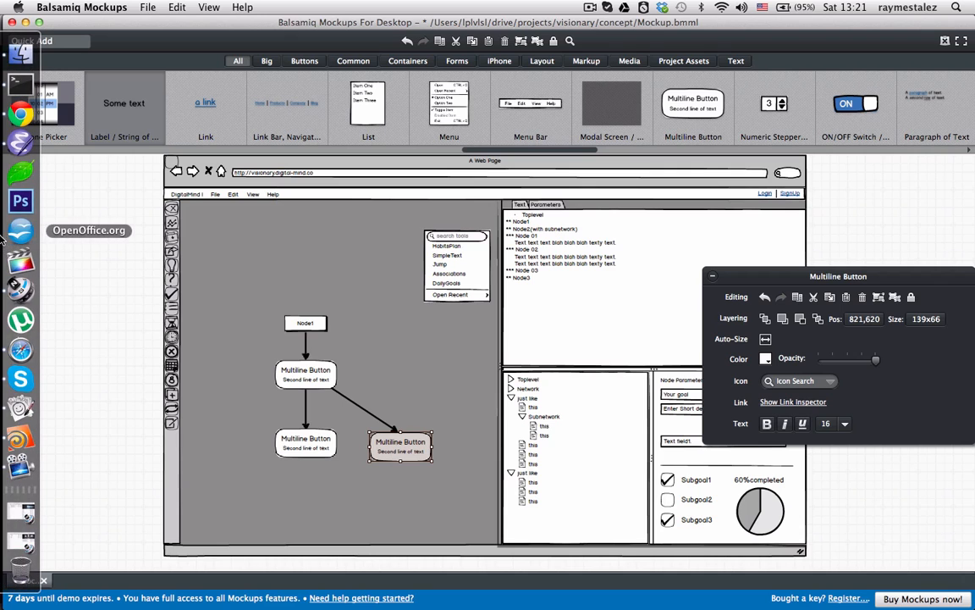
click(12, 109)
click(391, 344)
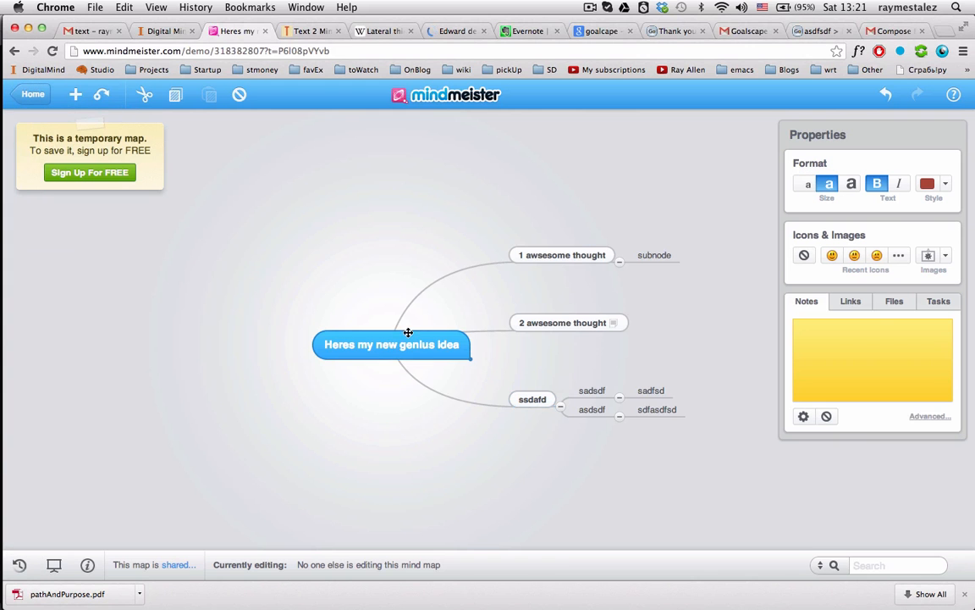
drag(563, 325, 600, 314)
click(590, 389)
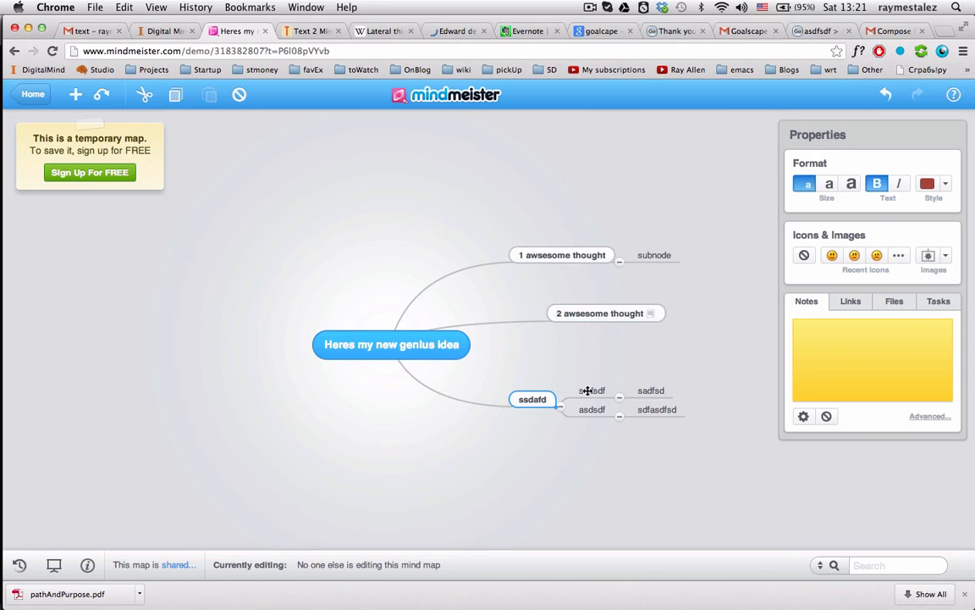
click(594, 408)
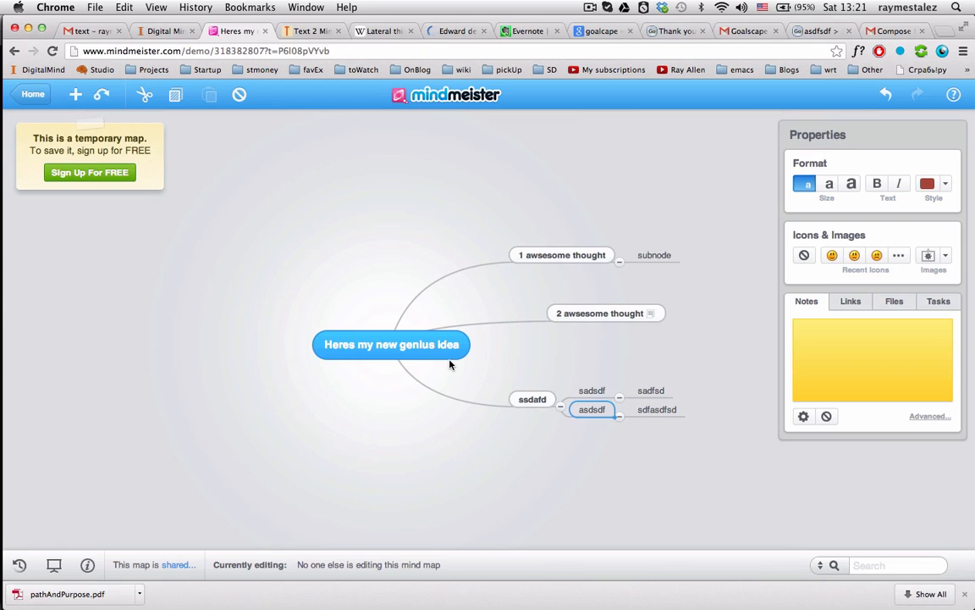
Switch to Houdini FX and examine the spaceship's node network and its 3D model from several angles
key(super+Tab)
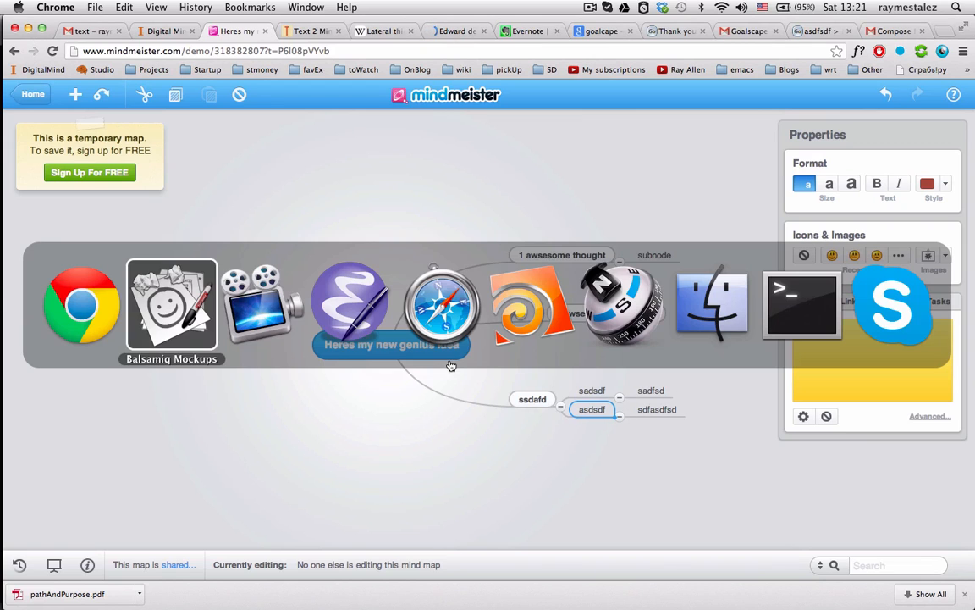
click(512, 332)
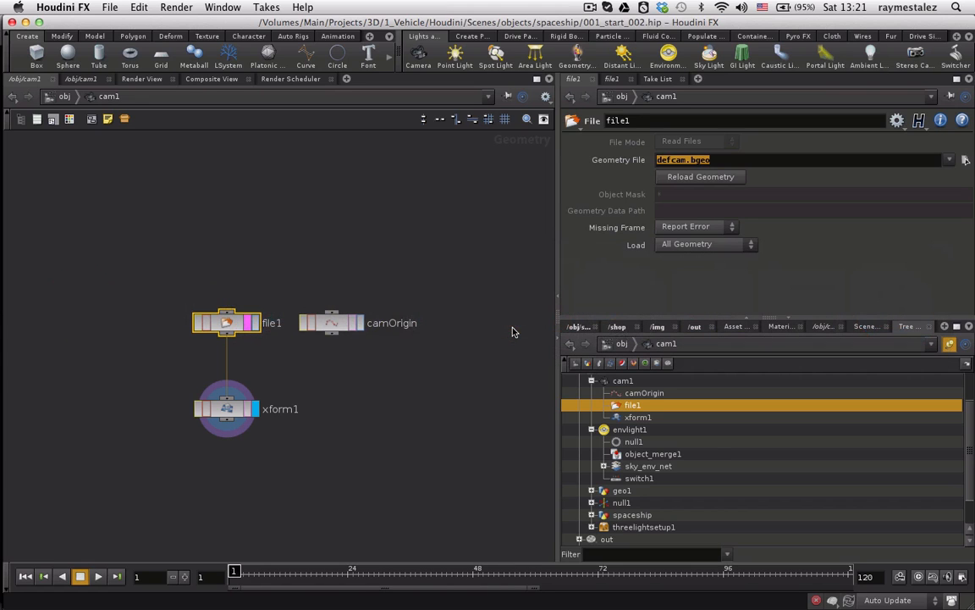
click(578, 327)
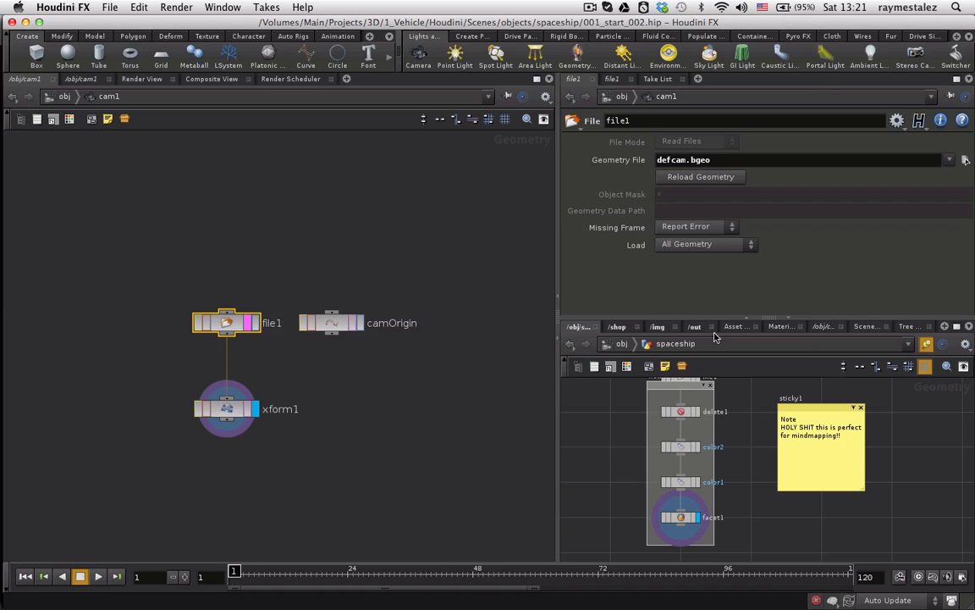
click(862, 327)
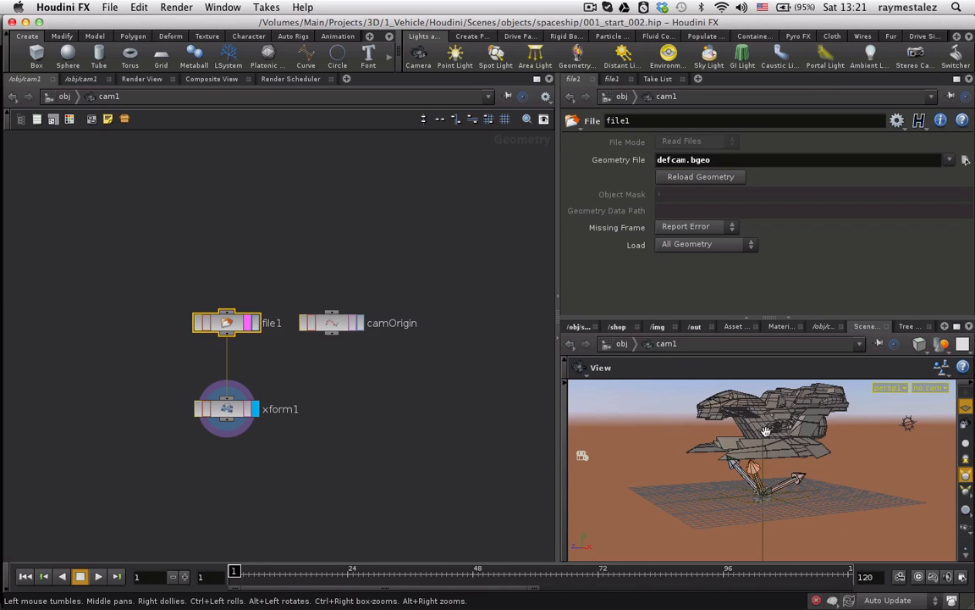
drag(690, 389, 740, 482)
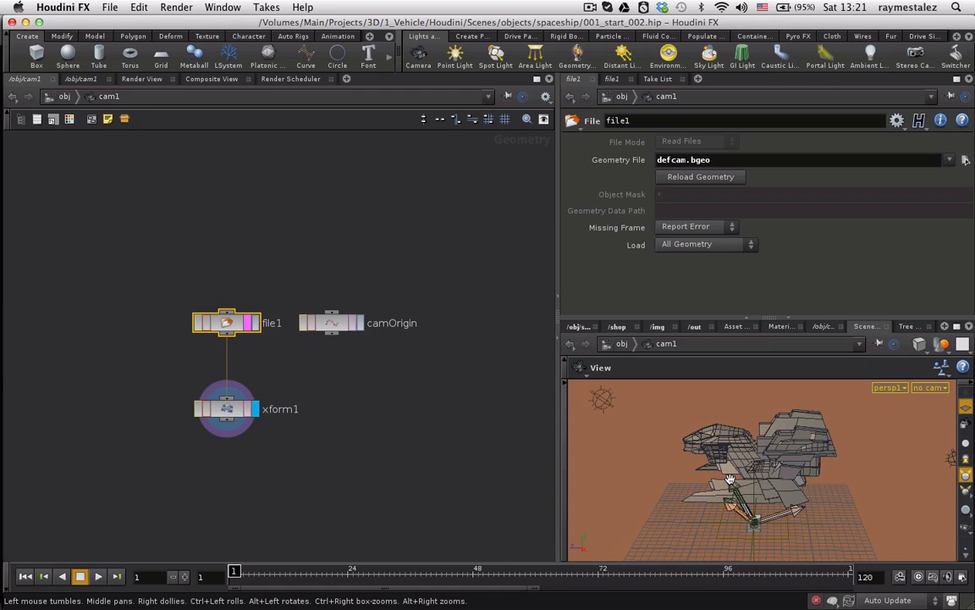
drag(730, 479, 825, 505)
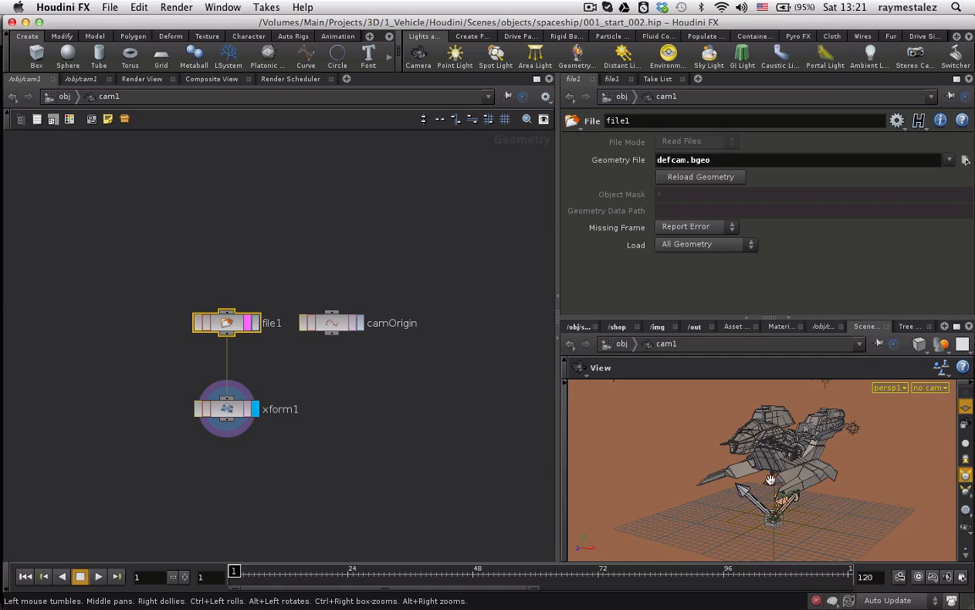
Go up to the obj level and set the spaceship geometry's Y translate to 2
click(52, 91)
drag(320, 238, 279, 337)
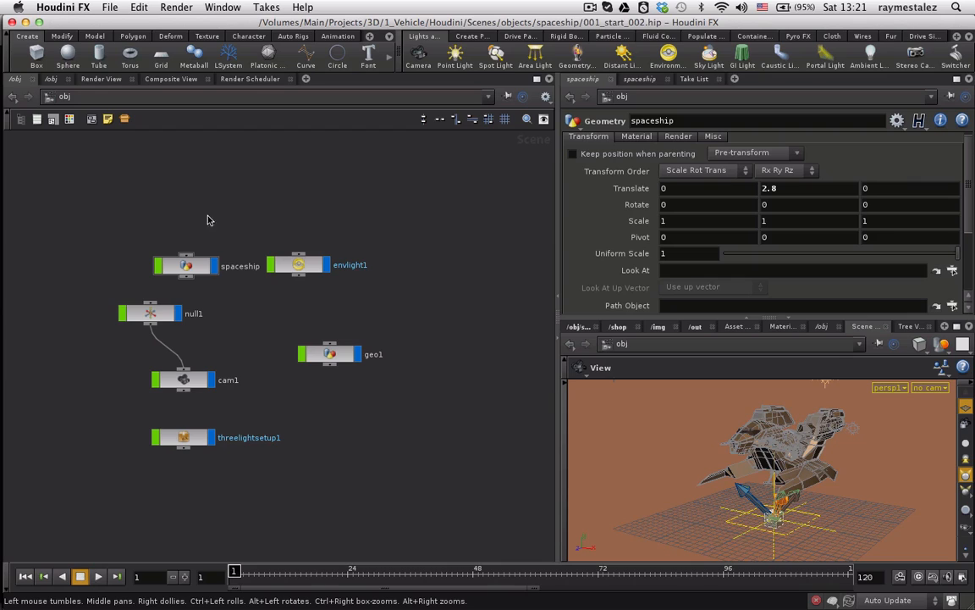
click(188, 266)
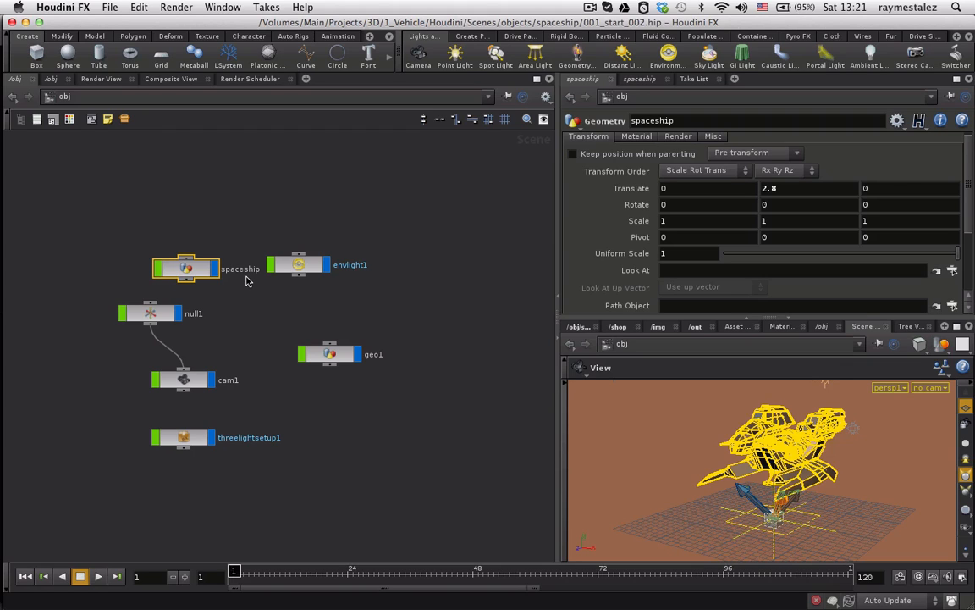
scroll(668, 224, down, 3)
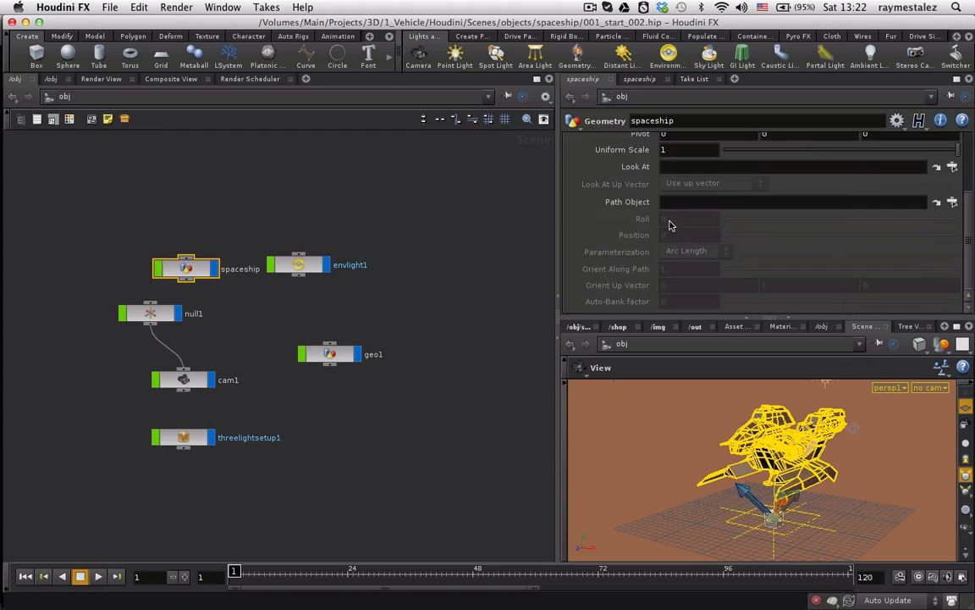
scroll(666, 226, up, 4)
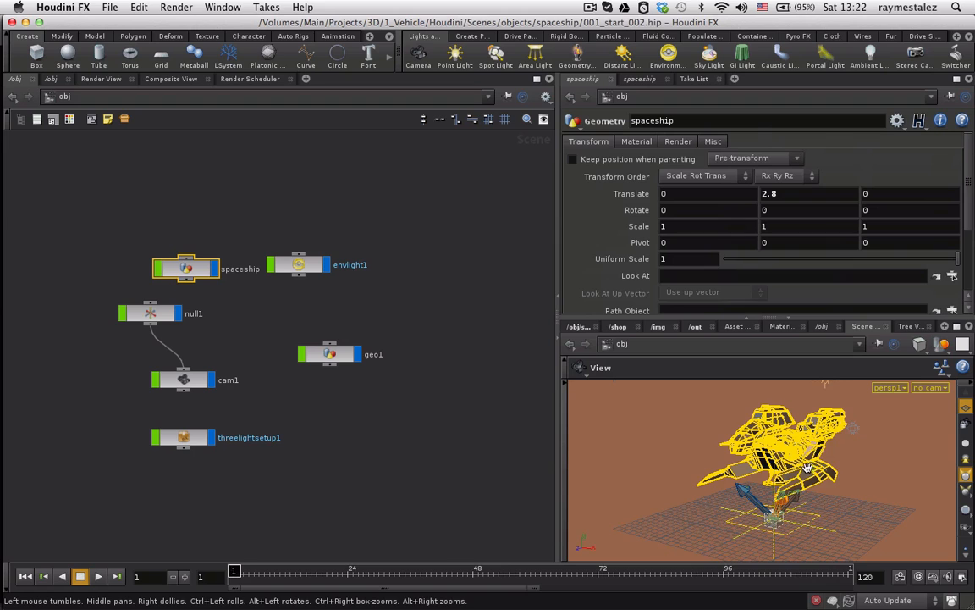
scroll(808, 469, down, 1)
drag(798, 194, 718, 174)
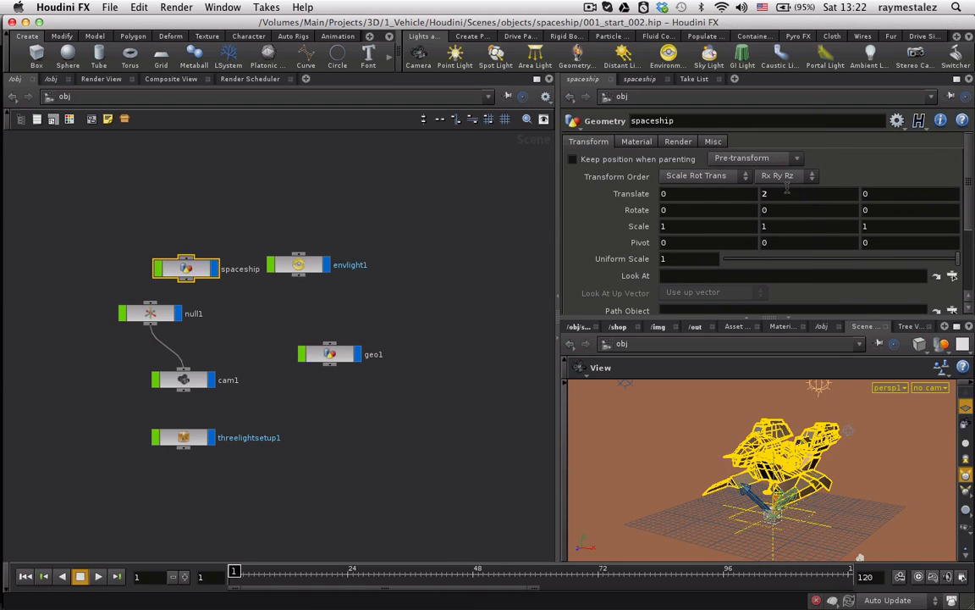
Open the spaceship's network, go inside the color2 node, and examine its switch1 and ramp connections alongside the 3D model
double_click(185, 269)
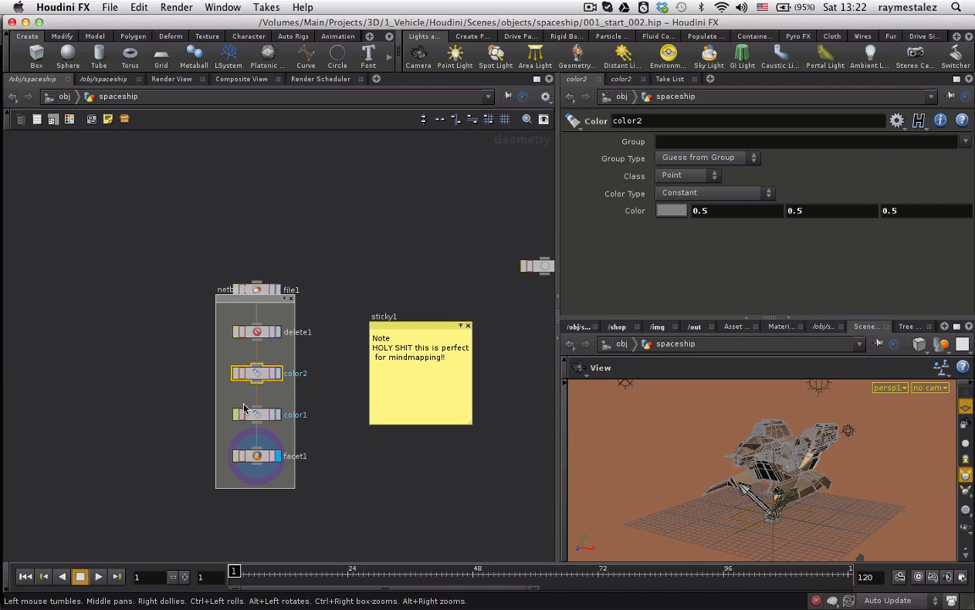
double_click(229, 337)
scroll(256, 383, down, 5)
scroll(256, 381, up, 8)
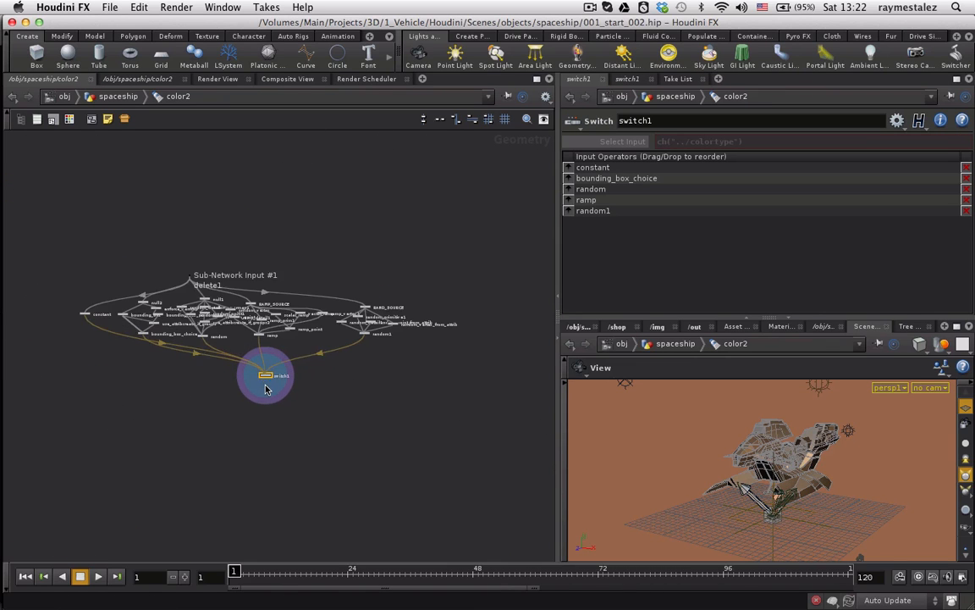
drag(357, 403, 285, 294)
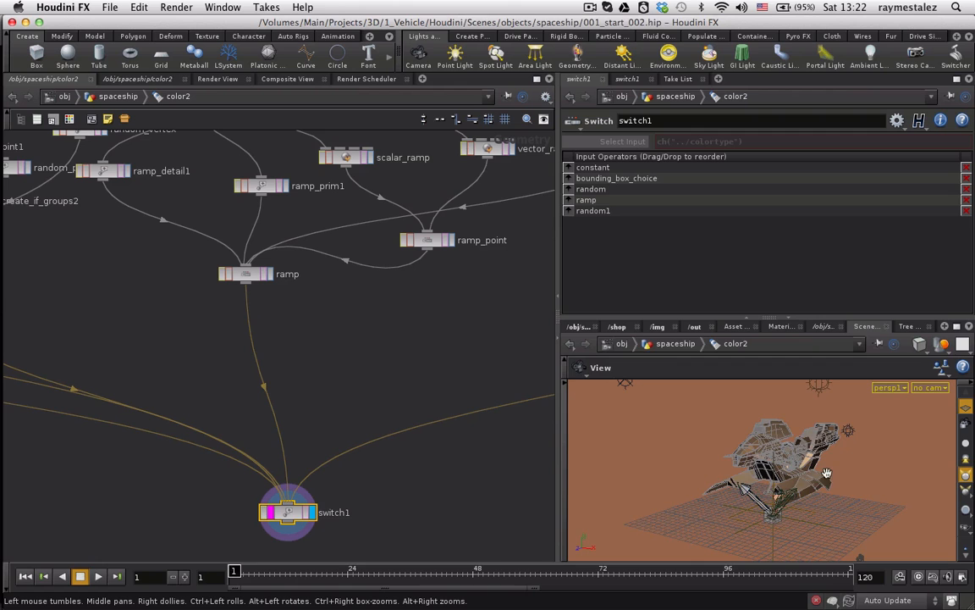
drag(746, 426, 606, 500)
scroll(404, 414, down, 4)
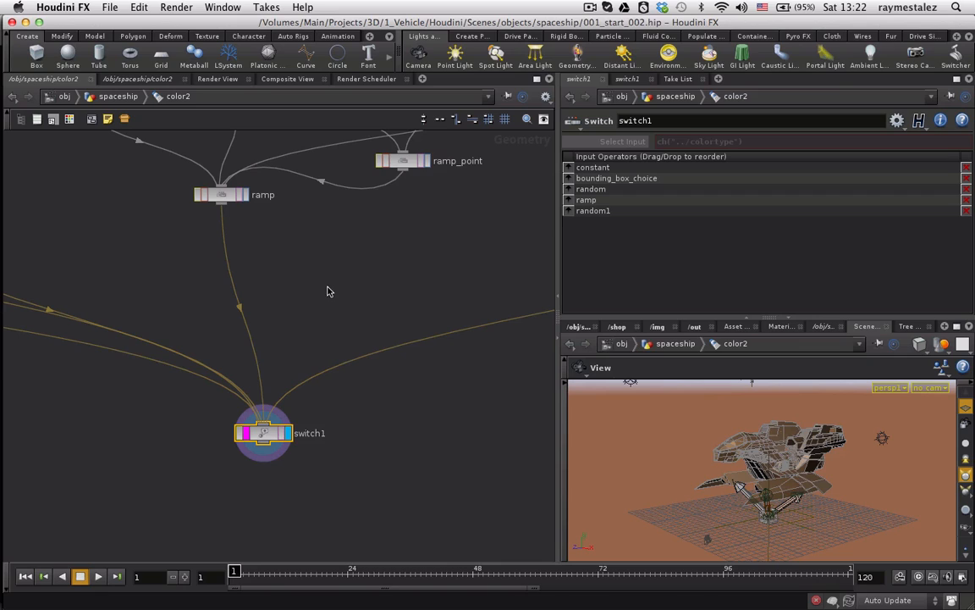
click(167, 179)
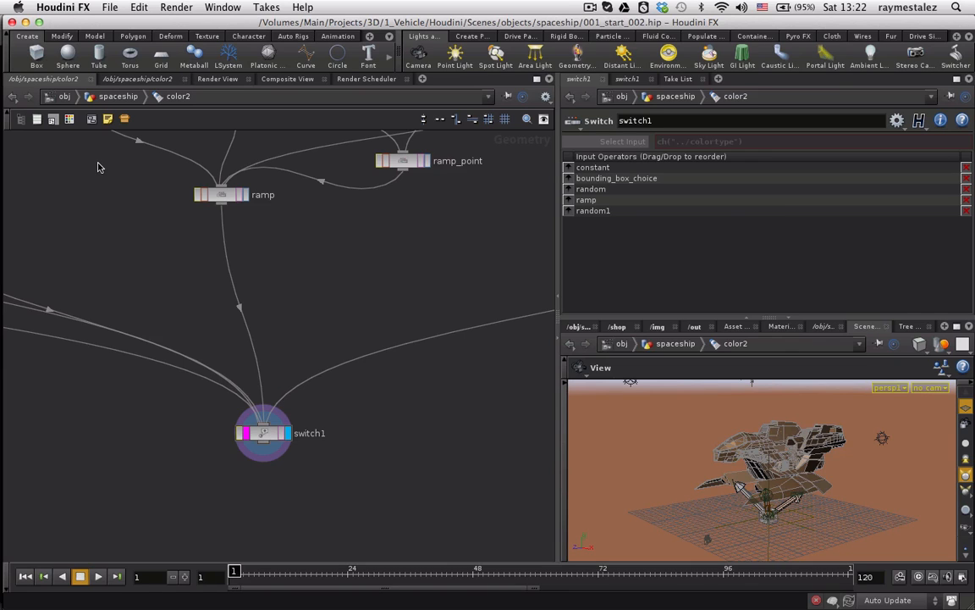
Go back up to the obj level, then revisit the spaceship network and the inside of its color2 node
click(63, 96)
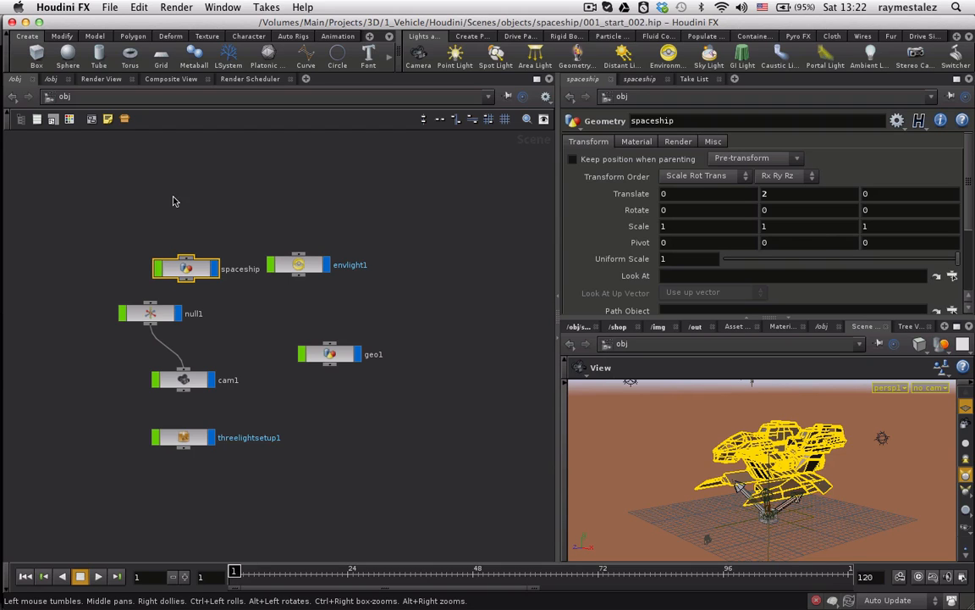
drag(179, 195, 324, 425)
click(269, 320)
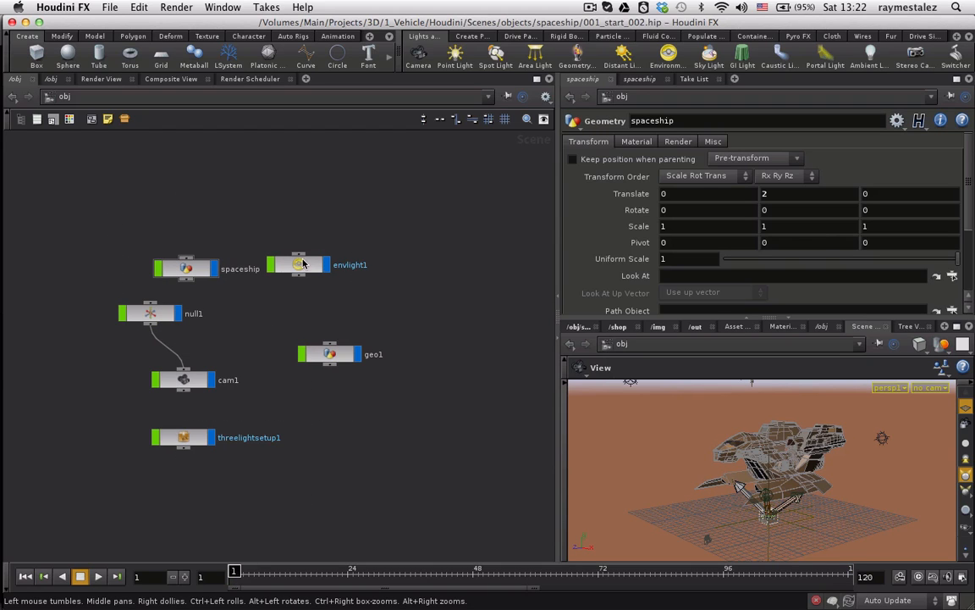
double_click(185, 271)
drag(157, 327, 116, 325)
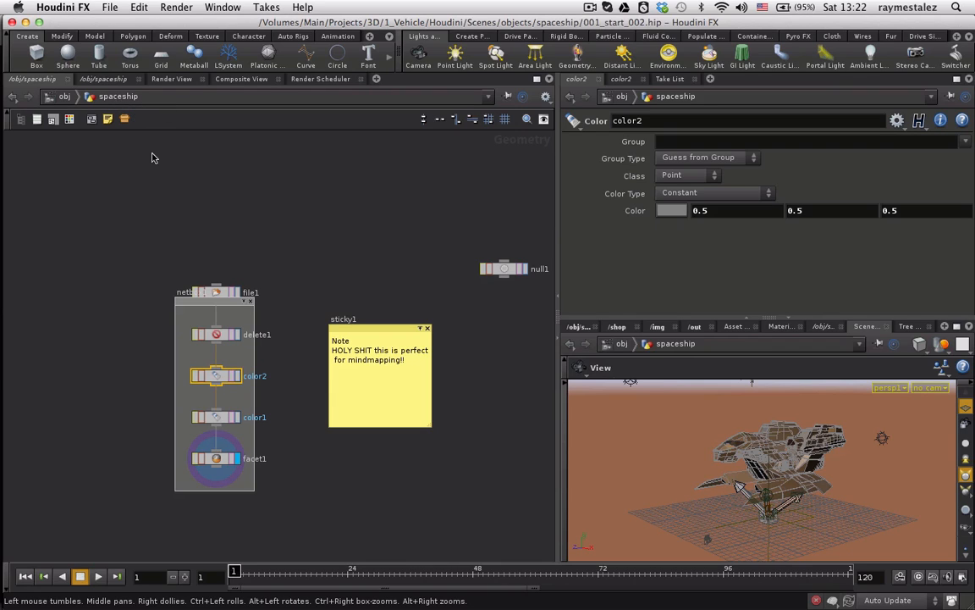
double_click(218, 377)
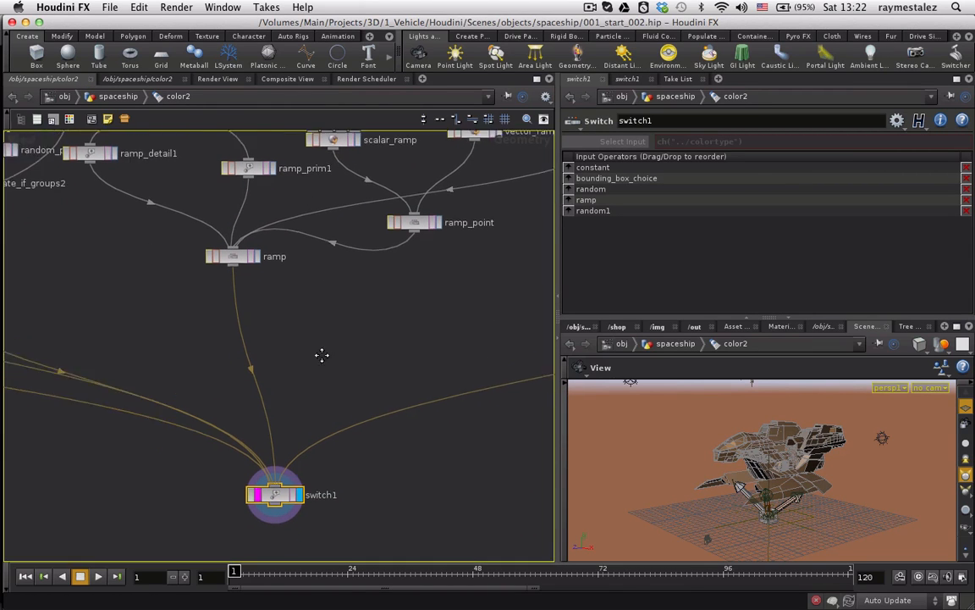
click(119, 97)
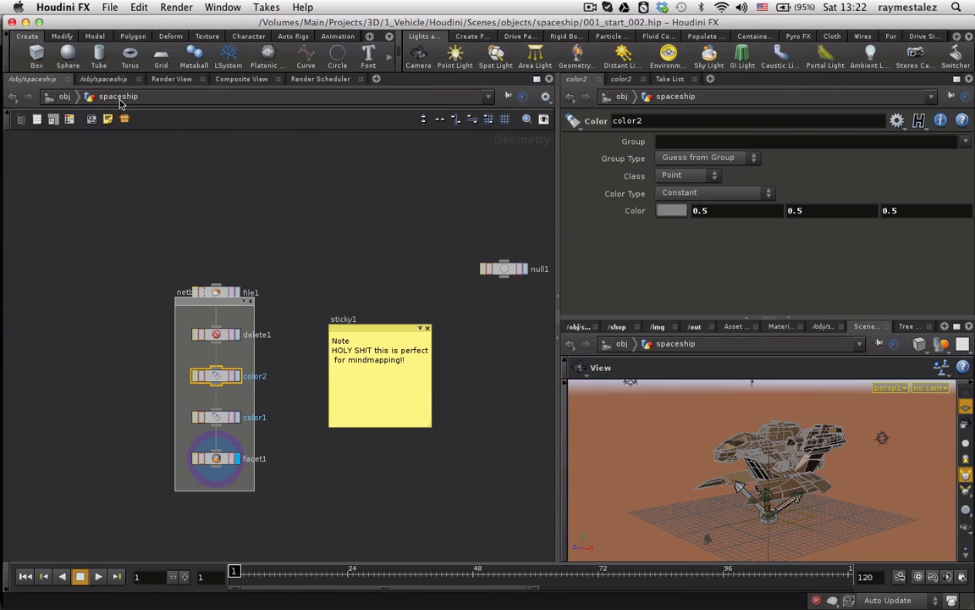
Open the scene's tree view, expand the img branch, and look through the node hierarchy
click(906, 326)
scroll(668, 479, up, 2)
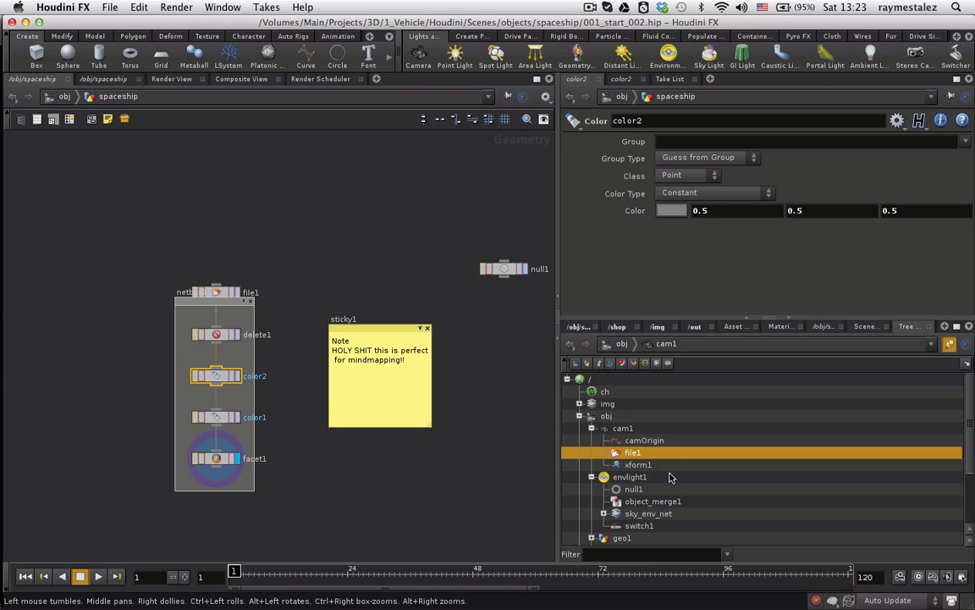
scroll(669, 477, down, 4)
scroll(668, 474, up, 4)
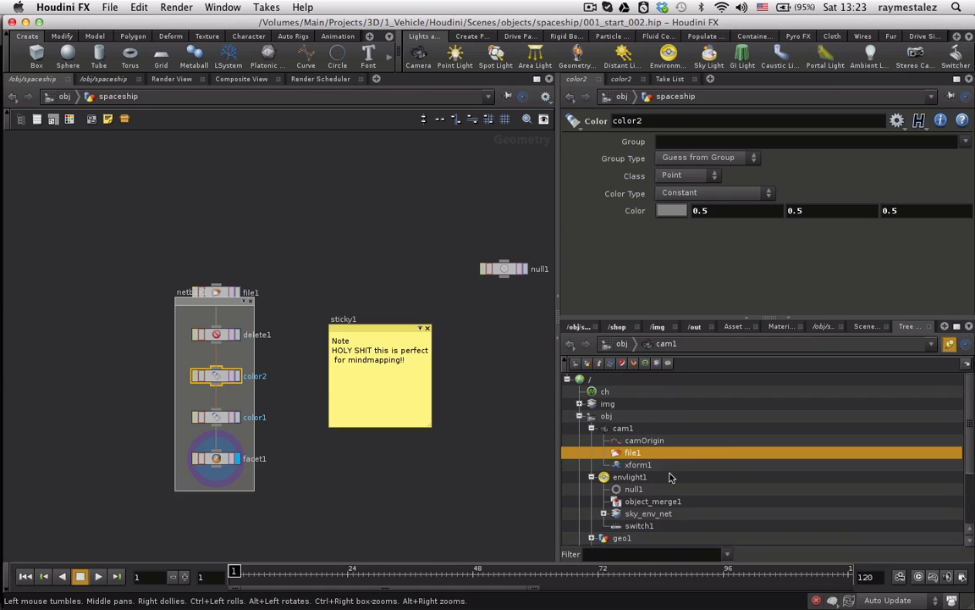
click(578, 403)
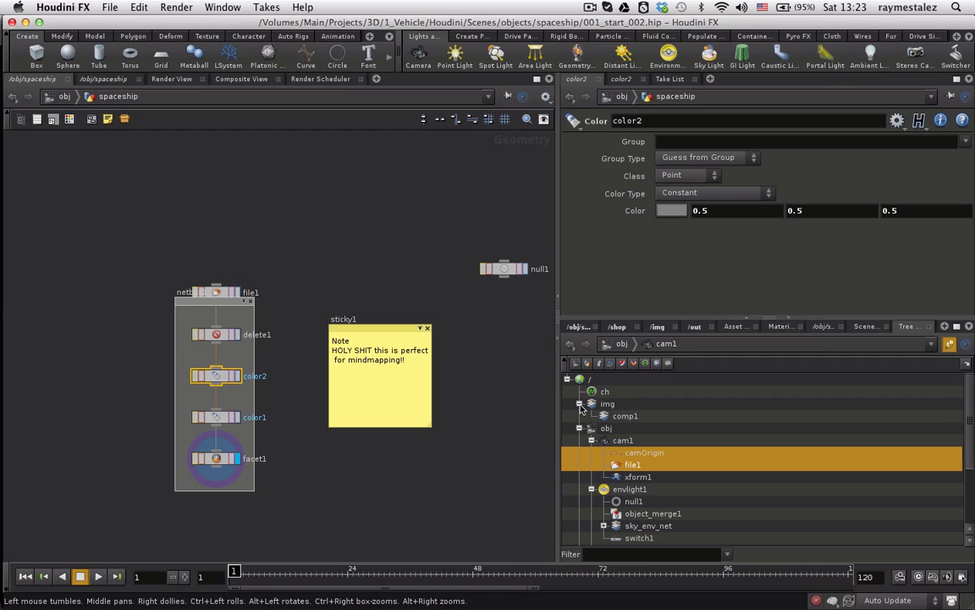
scroll(581, 409, down, 3)
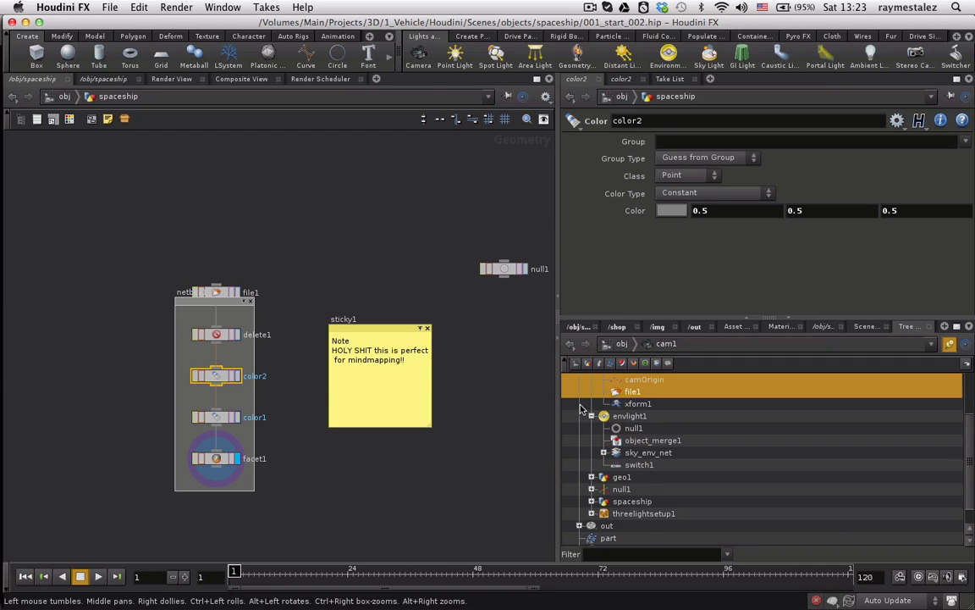
scroll(581, 409, up, 2)
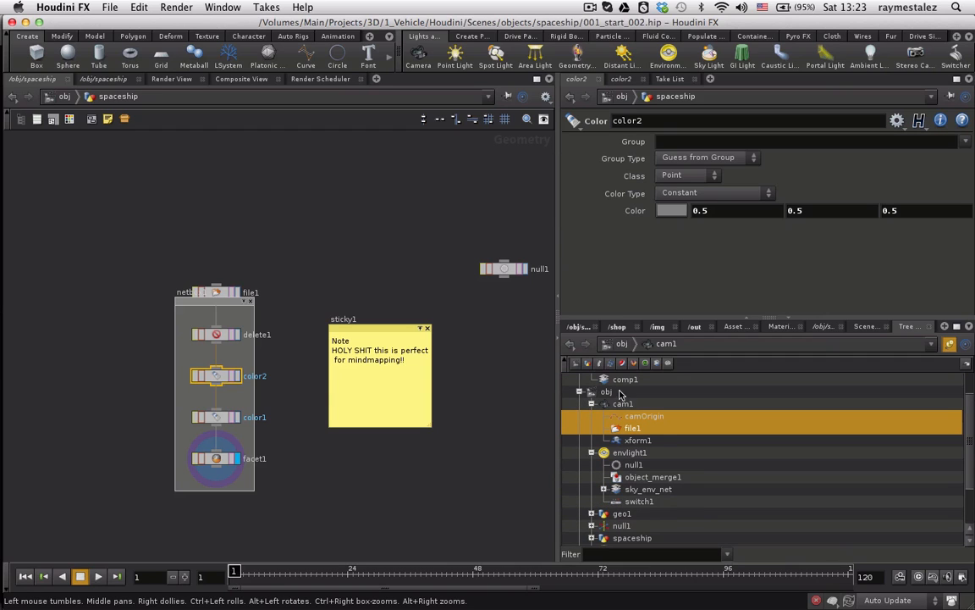
From the tree, inspect xform1 and file1 under cam1, and null1, object_merge1 and switch1 under envlight1
click(657, 437)
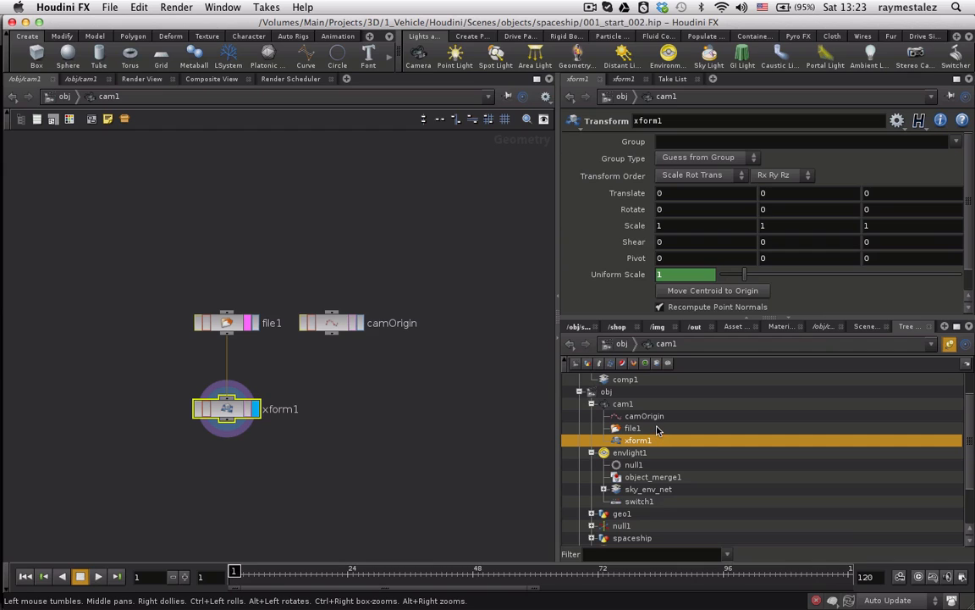
click(657, 428)
scroll(591, 379, down, 2)
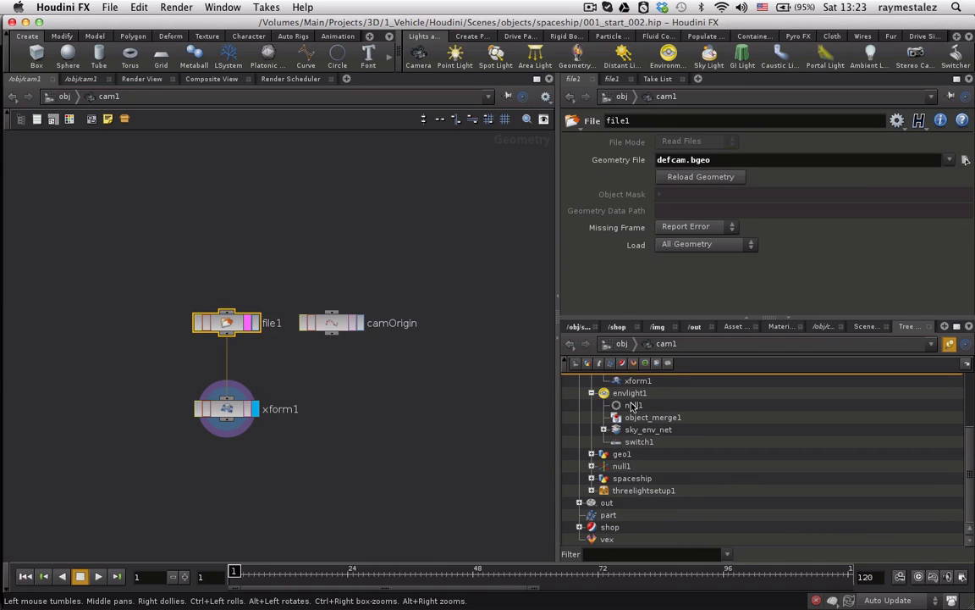
click(632, 404)
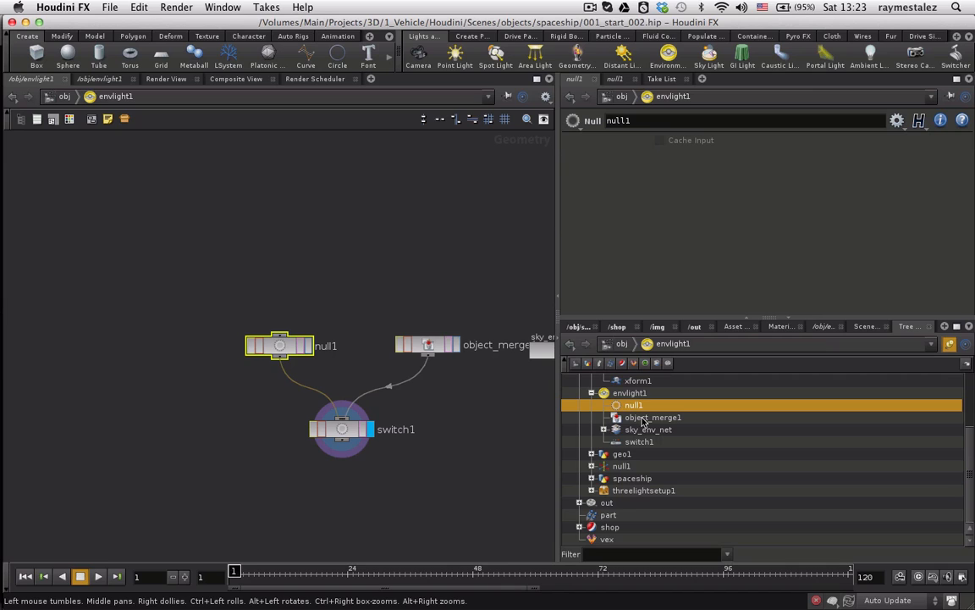
click(645, 417)
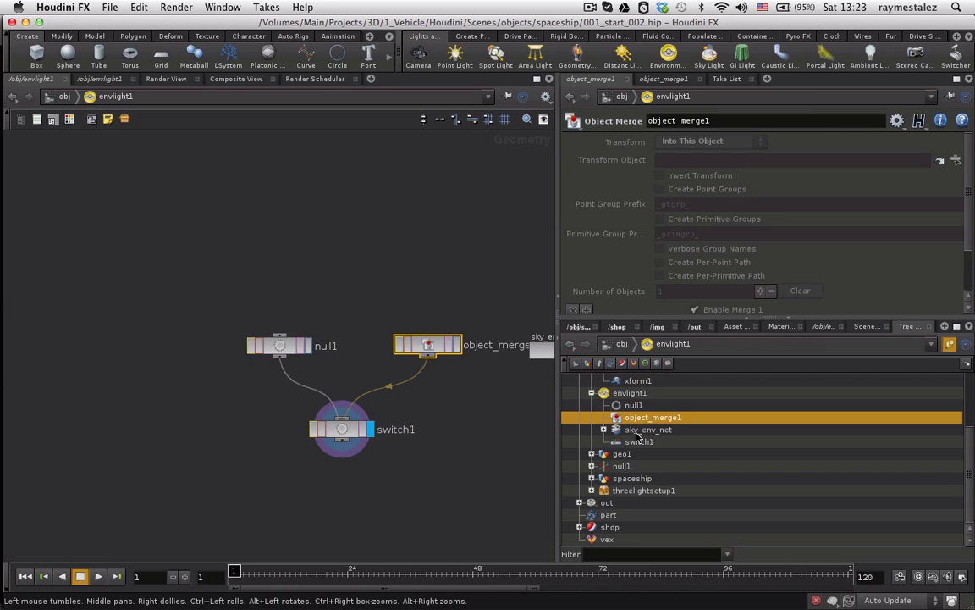
click(637, 441)
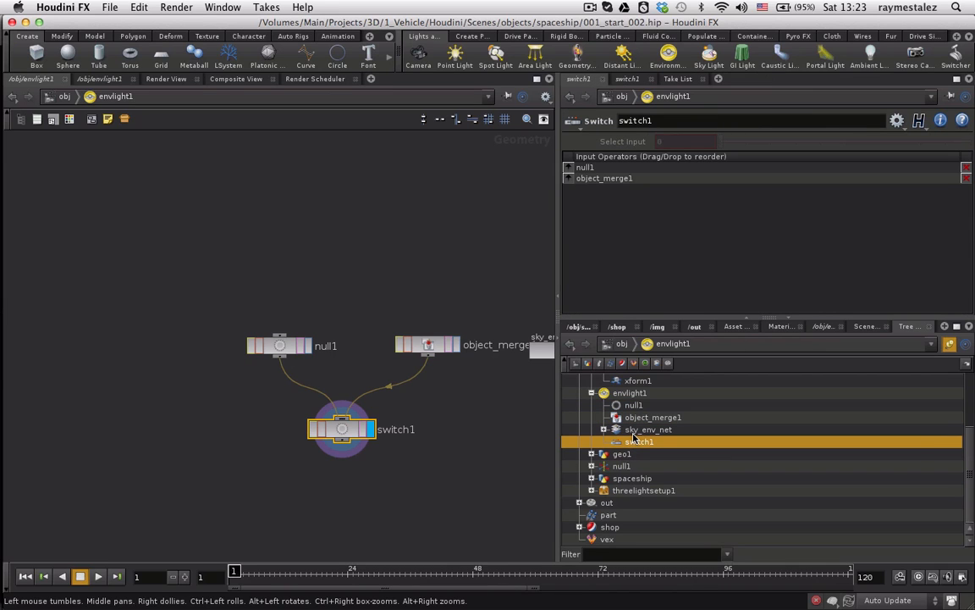
Switch to Balsamiq Mockups to review the concept mockup, then switch to the Org outline in Emacs
key(super+Tab)
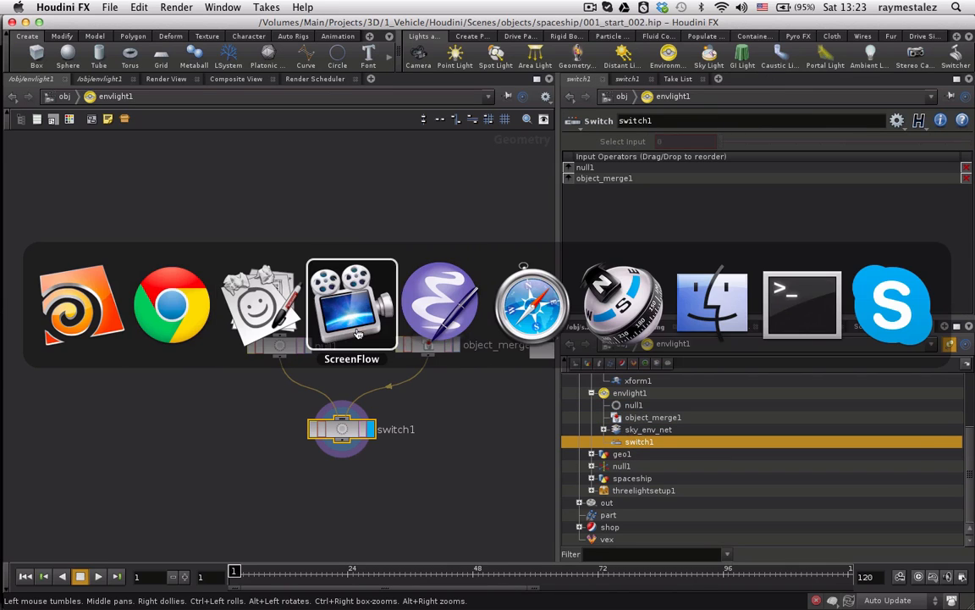
click(247, 305)
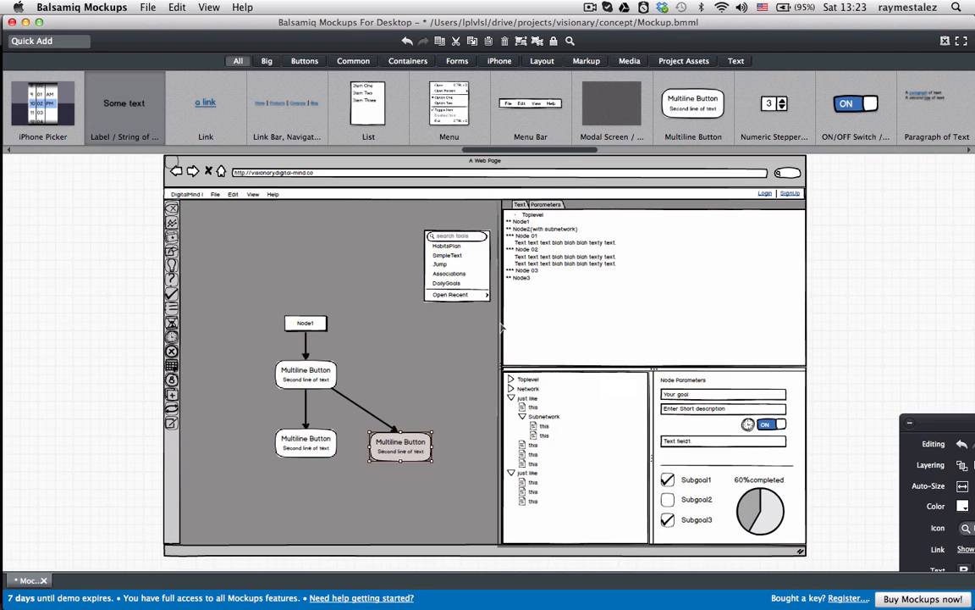
key(super+Tab)
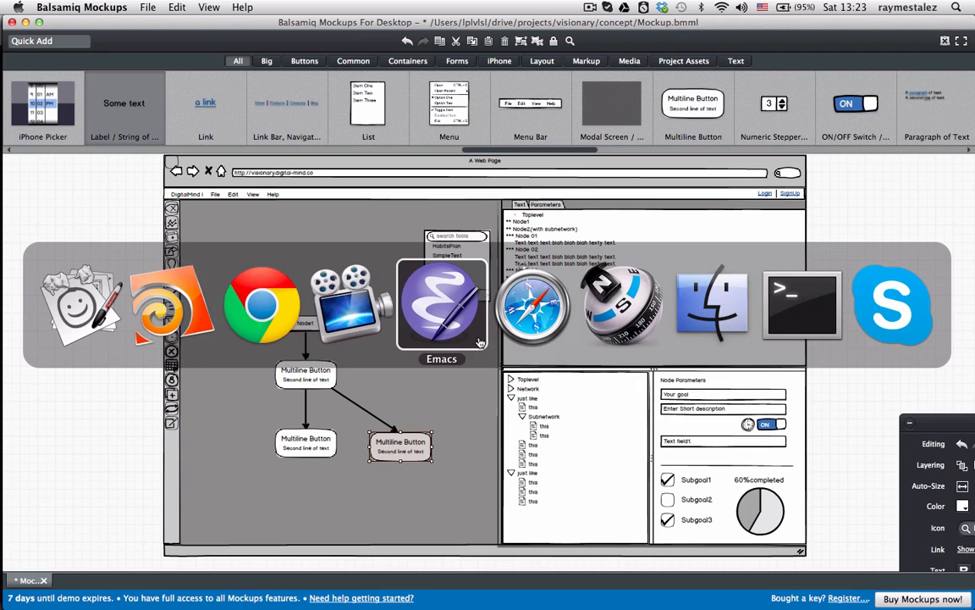
click(442, 331)
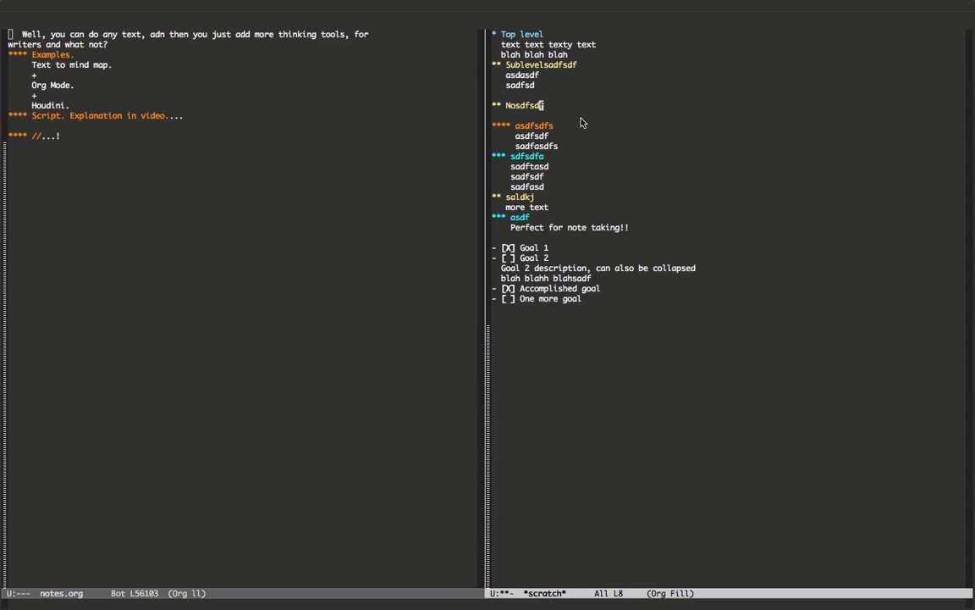
Add the line "sdfdsaf" below the Top level text and "sdfasdfsd" at the end of the Sublevelsadfsdf section
click(535, 34)
click(573, 53)
key(Return)
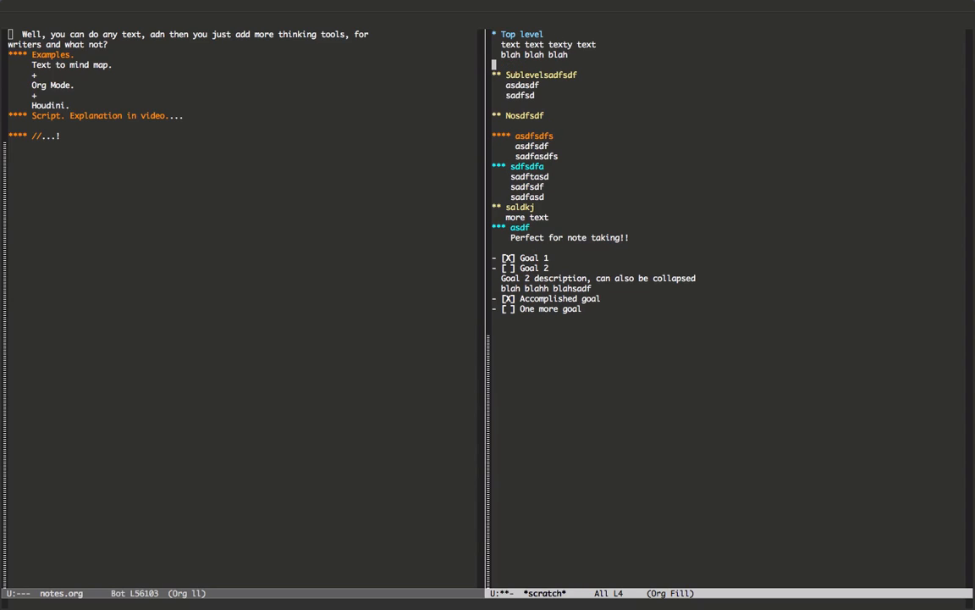
text(sdfdsaf)
key(Down)
key(Down)
key(Down)
key(Down)
text(sdfasdfsd)
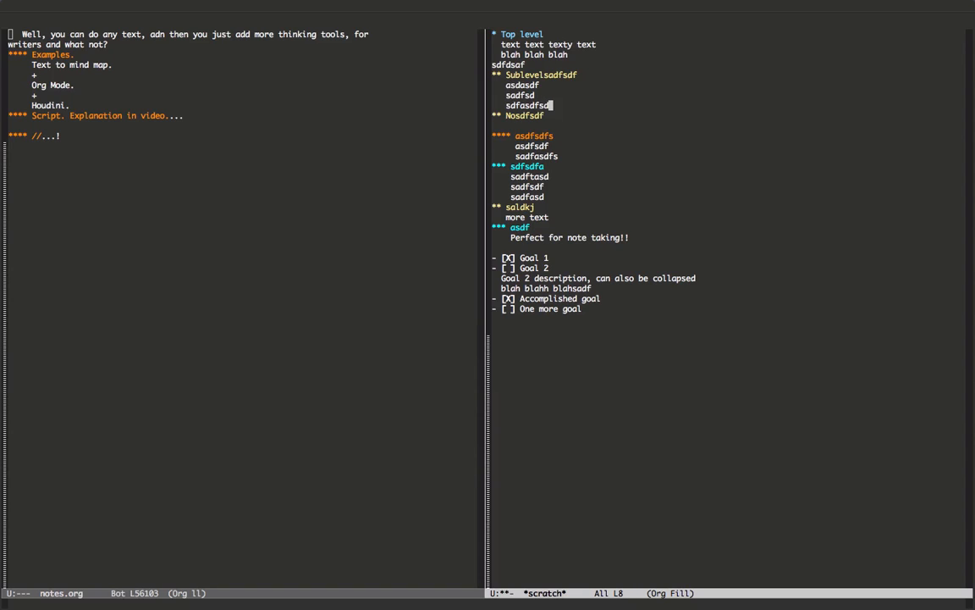
Cycle the folding of the Top level and Sublevelsadfsdf headings to demonstrate collapsing and expanding
click(525, 34)
key(Tab)
key(Tab)
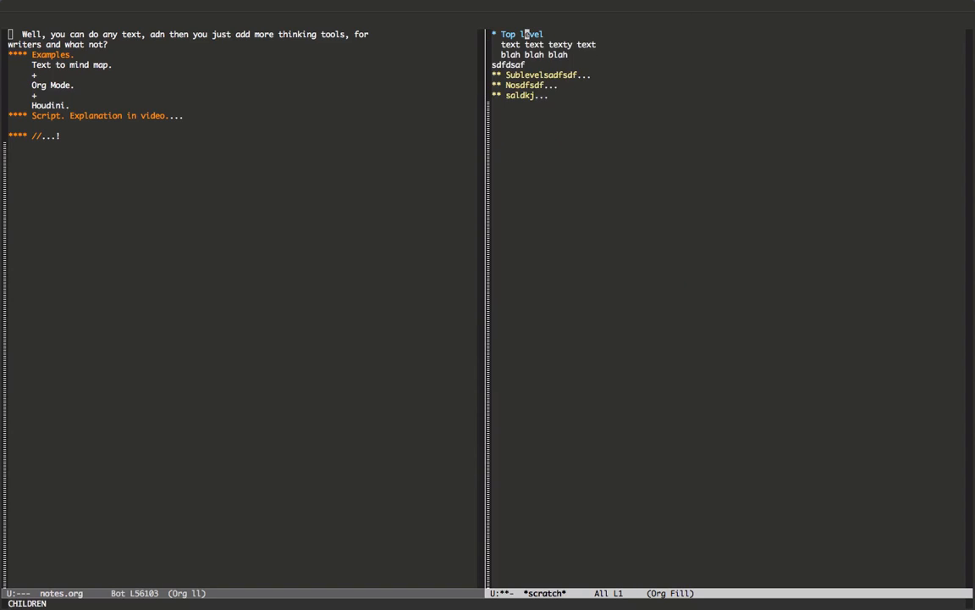
key(Tab)
click(539, 74)
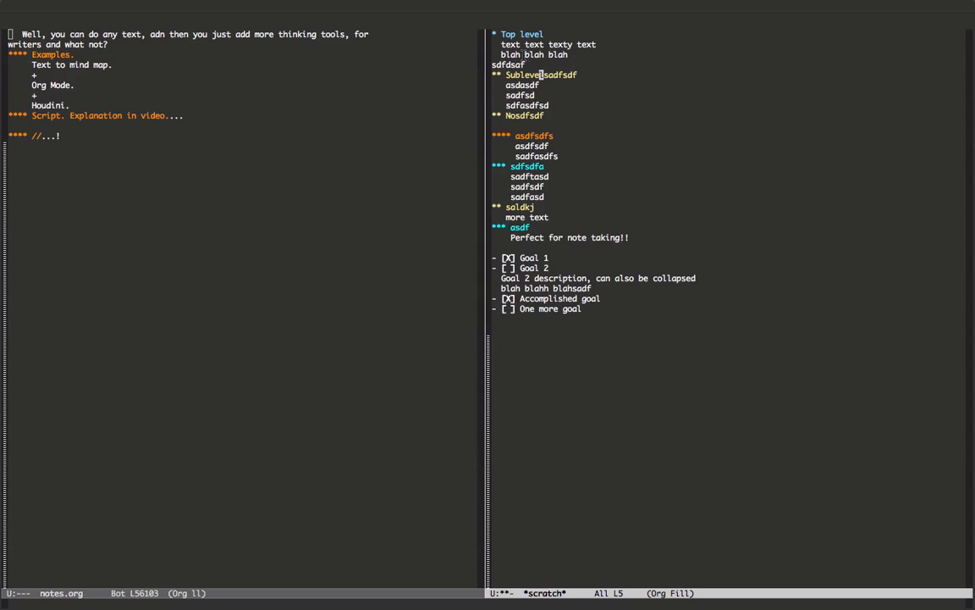
key(Tab)
key(Tab)
Cycle the folding of the Nosdfsdf heading and the sdfsdfa subheading
click(532, 116)
key(Tab)
key(Tab)
key(Tab)
double_click(533, 167)
key(Tab)
key(Tab)
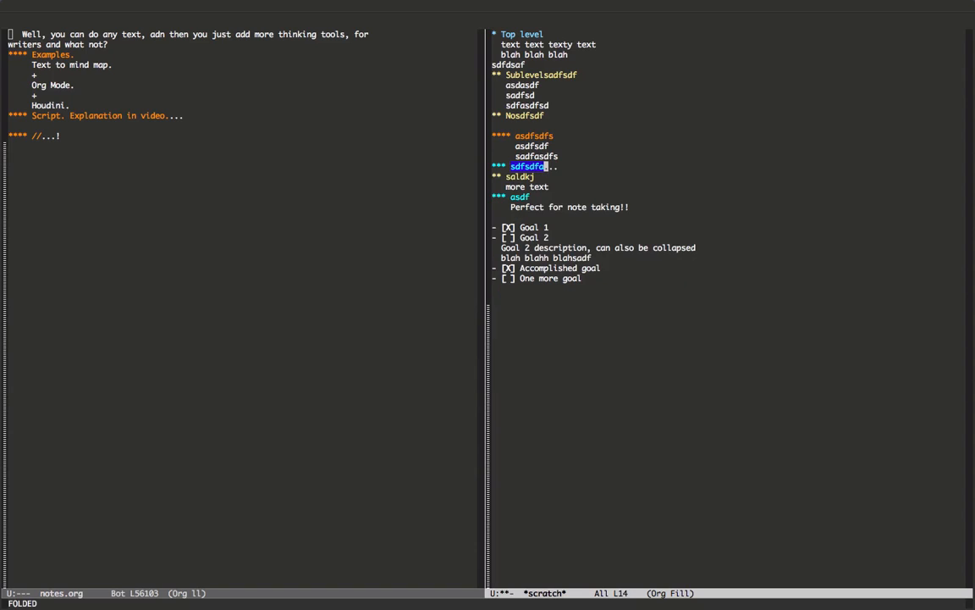
Try to move the sdfsdfa and asdfsdfs headings to other places in the outline
key(alt+Up)
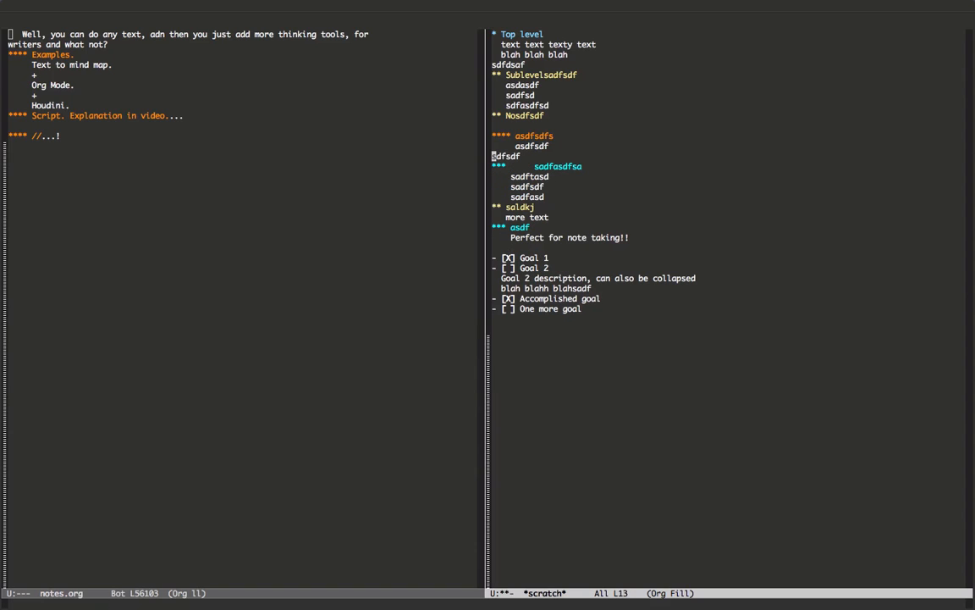
key(alt+Down)
click(541, 135)
key(alt+Up)
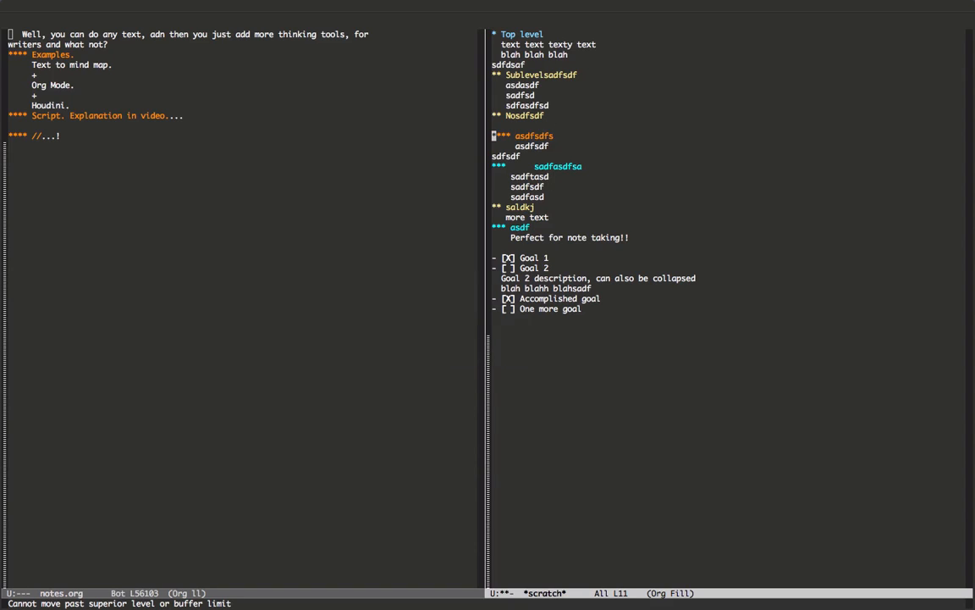
key(alt+Right)
Move the Nosdfsdf heading up one place in the outline and back down
click(493, 115)
key(alt+Up)
key(alt+Down)
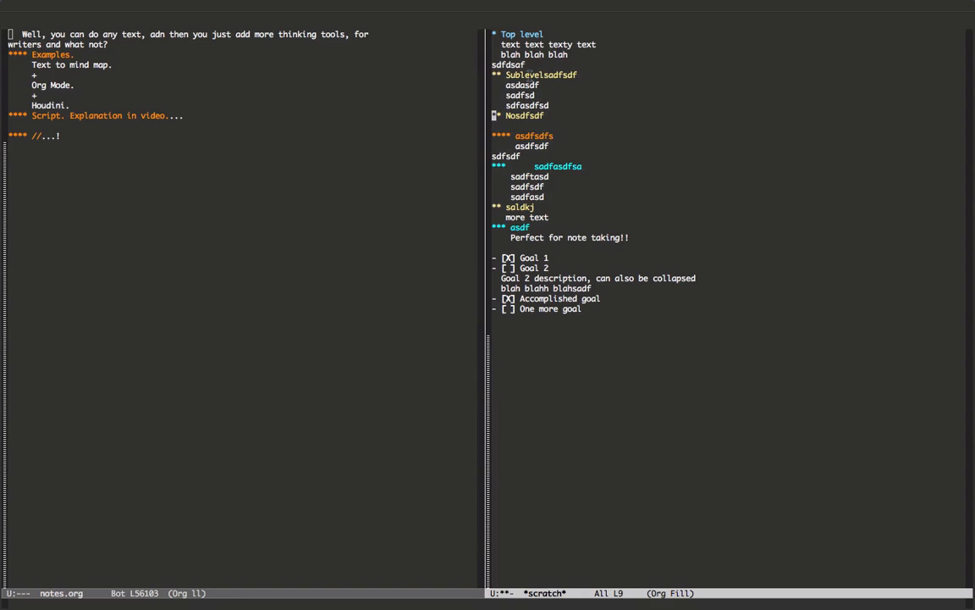
Insert a TODO heading "asdfsd" after Nosdfsdf, with the body lines "sdfsdfas" and "sadf"
key(Left)
key(alt+shift+Return)
text(asdfsd)
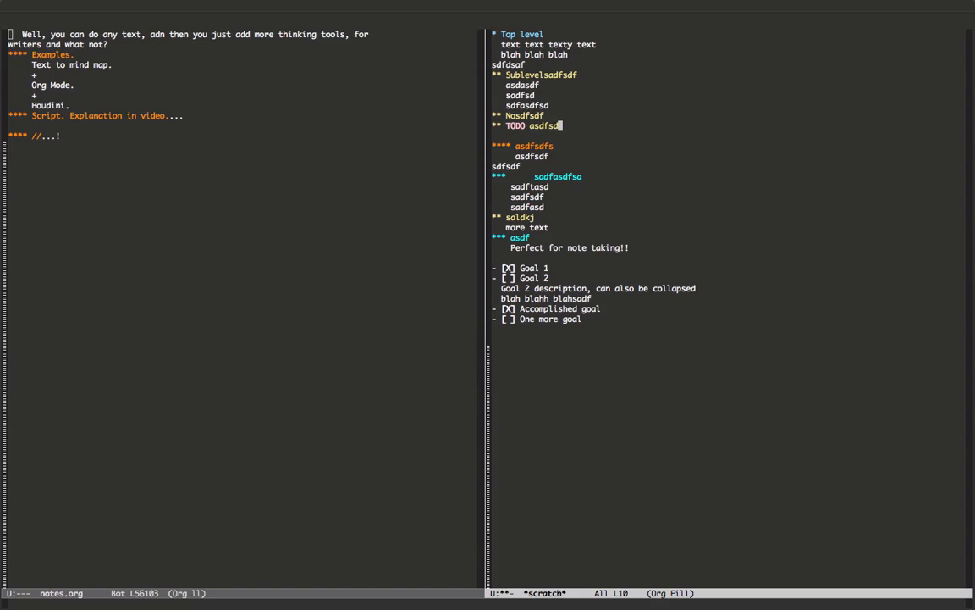
key(Return)
text(sdfsdfas)
key(Return)
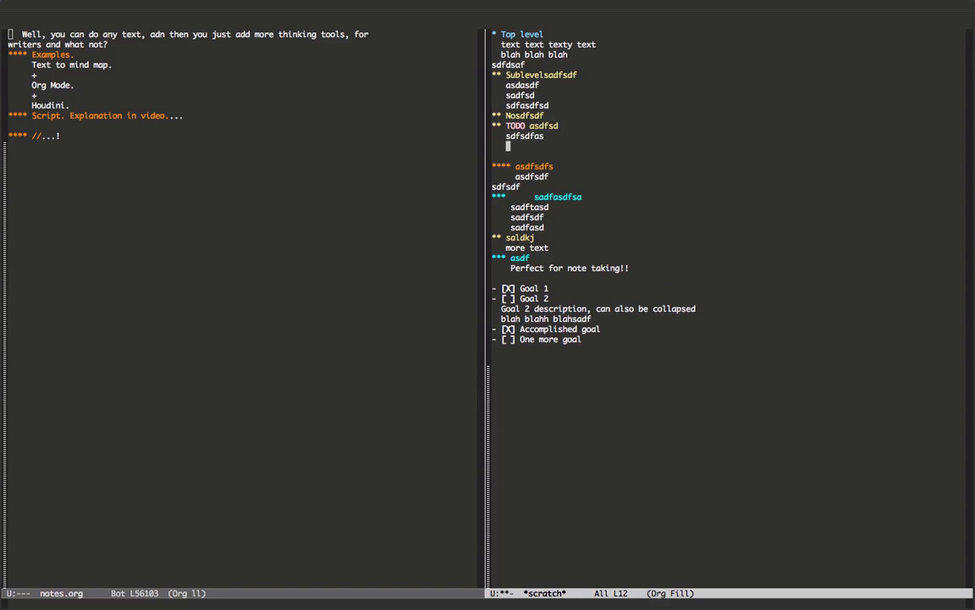
text(sadf)
Toggle the Goal 1 checkbox off and back on
click(558, 218)
click(526, 288)
key(ctrl+c)
key(ctrl+c)
click(579, 291)
key(ctrl+c)
key(ctrl+c)
click(508, 288)
Toggle the Goal 2 checkbox on and back off, and collapse that goal's description
click(532, 298)
key(ctrl+c)
key(ctrl+c)
key(ctrl+c)
key(ctrl+c)
key(Tab)
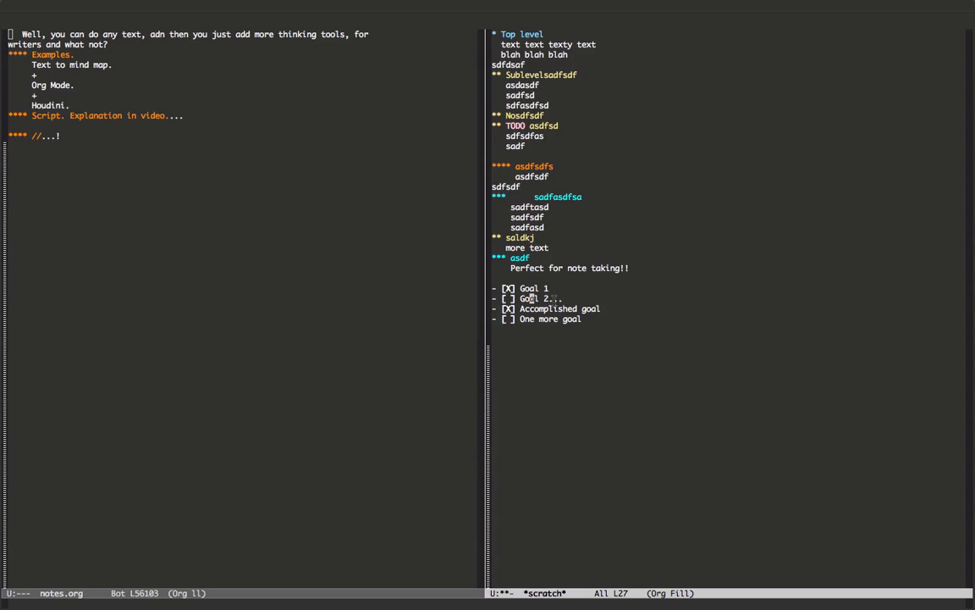
Switch to Chrome and examine the Evernote home page, highlighting the "Access anywhere" heading
key(super+Tab)
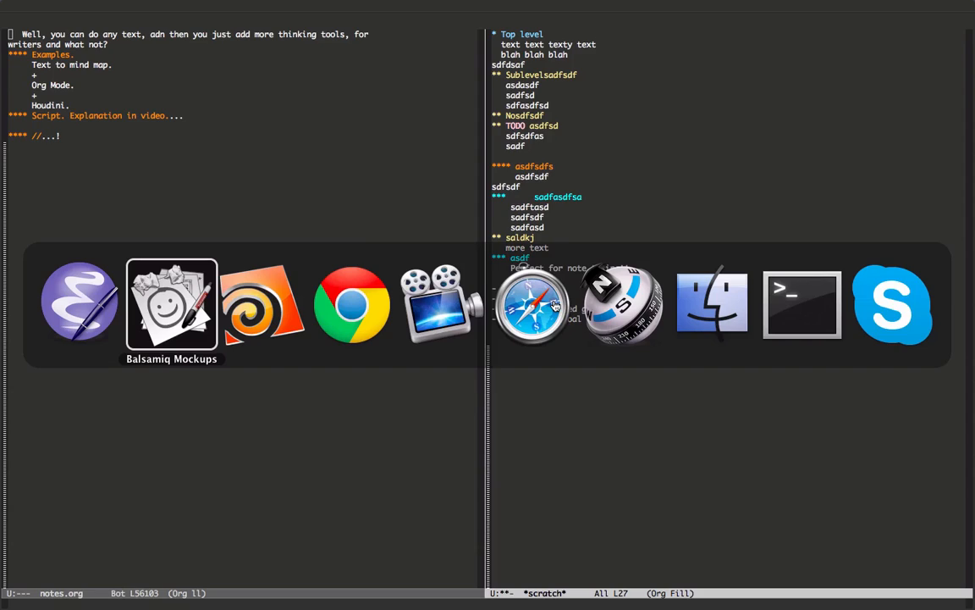
click(363, 299)
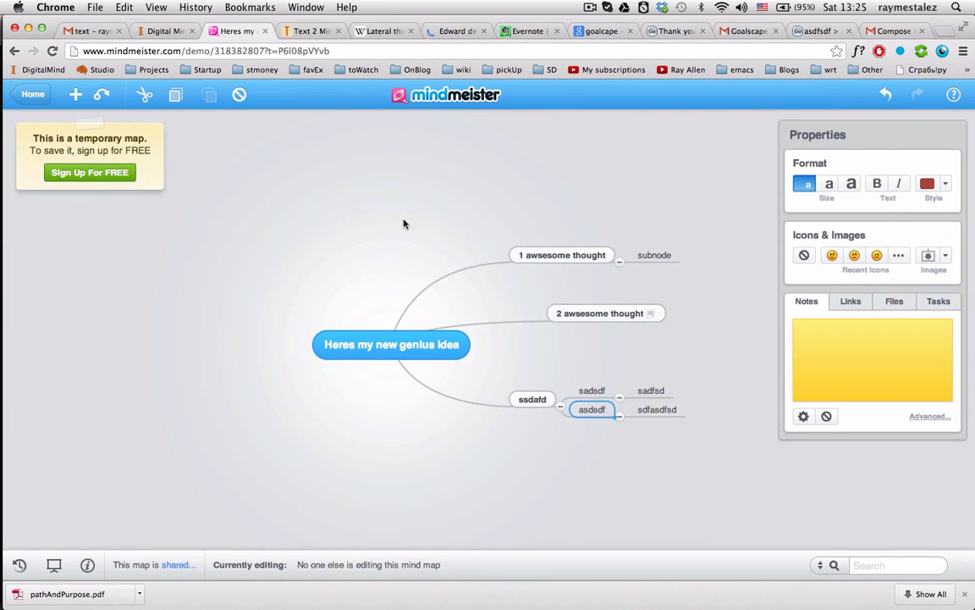
click(522, 30)
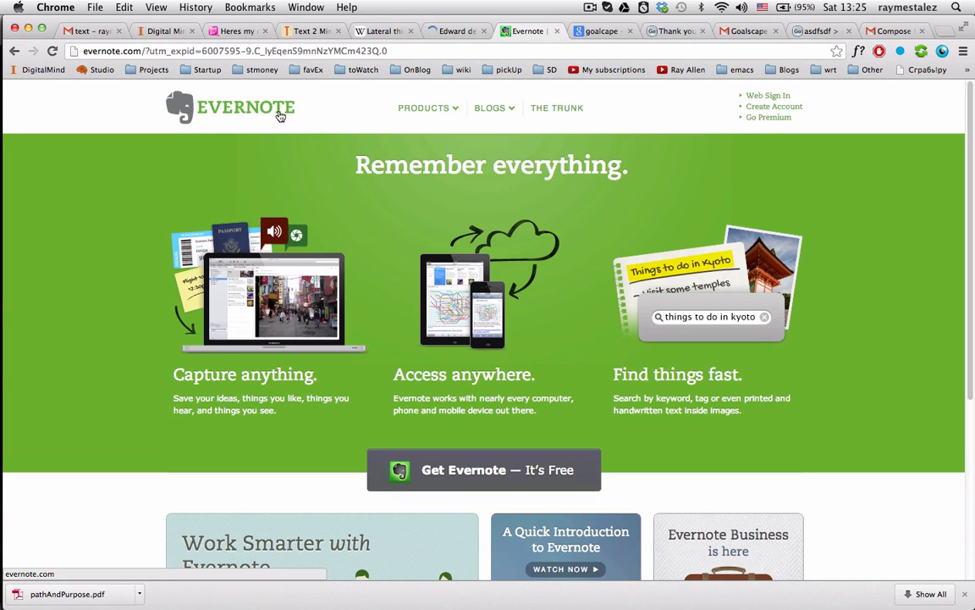
scroll(365, 320, down, 5)
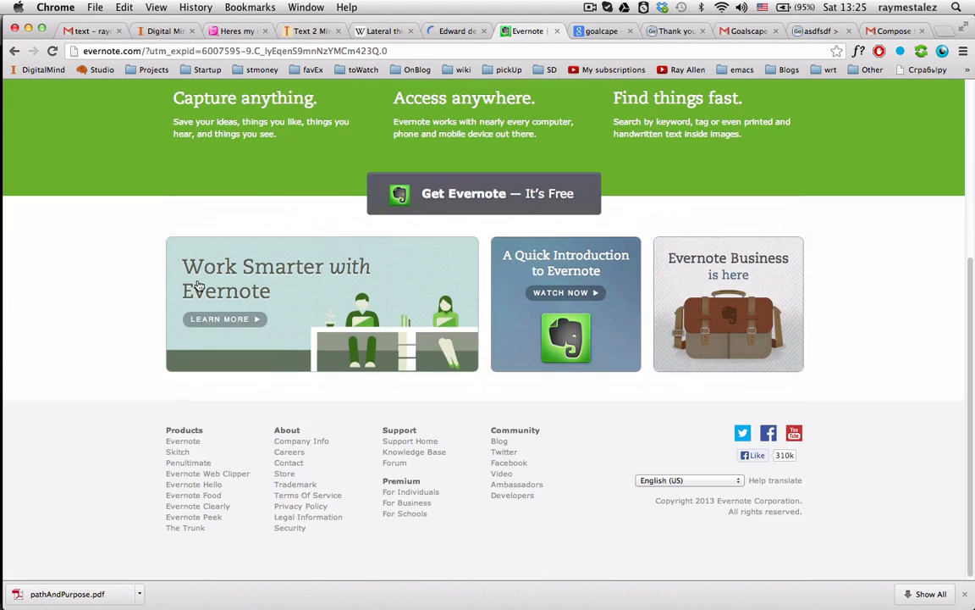
scroll(365, 320, up, 2)
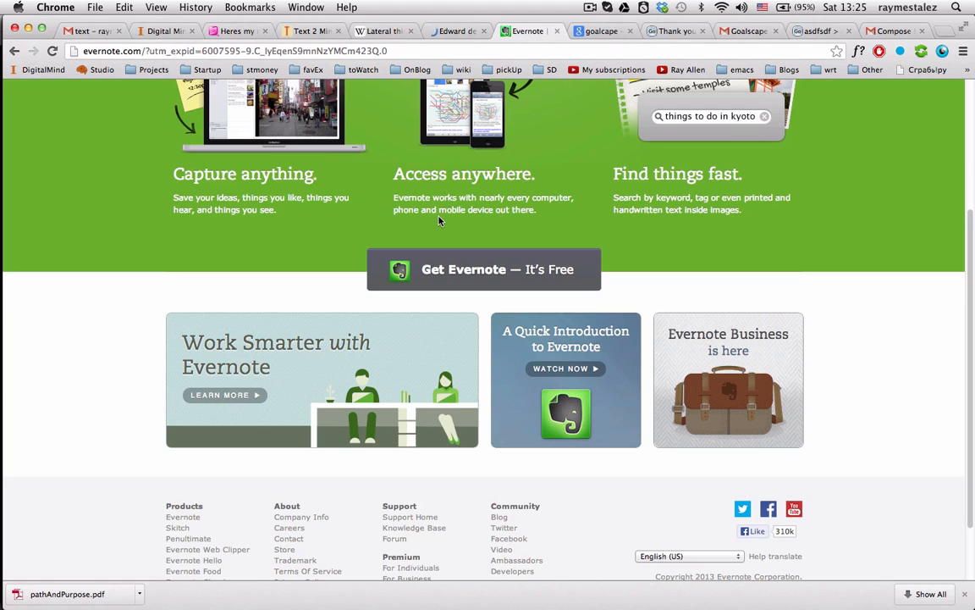
scroll(438, 220, up, 4)
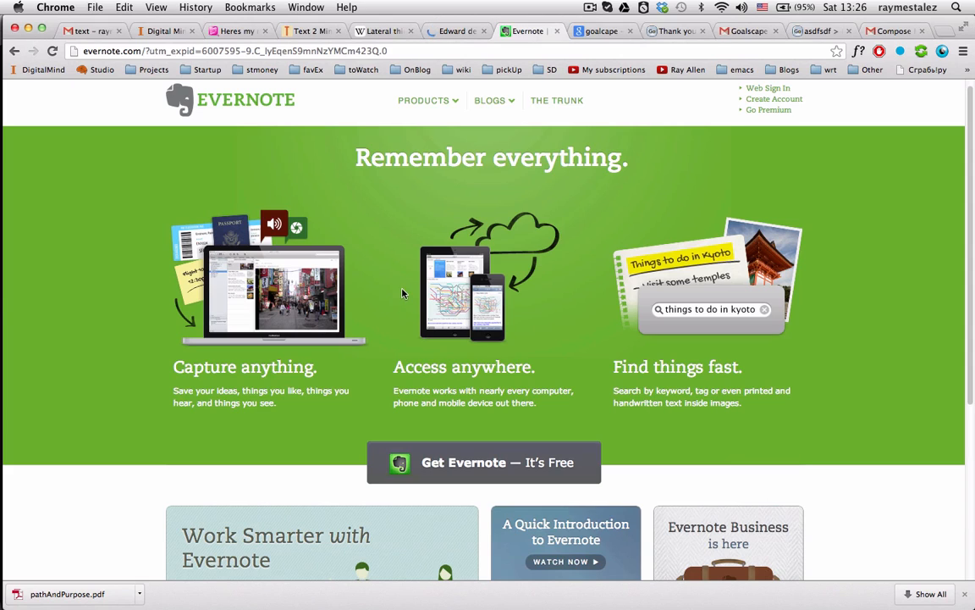
drag(404, 366, 514, 362)
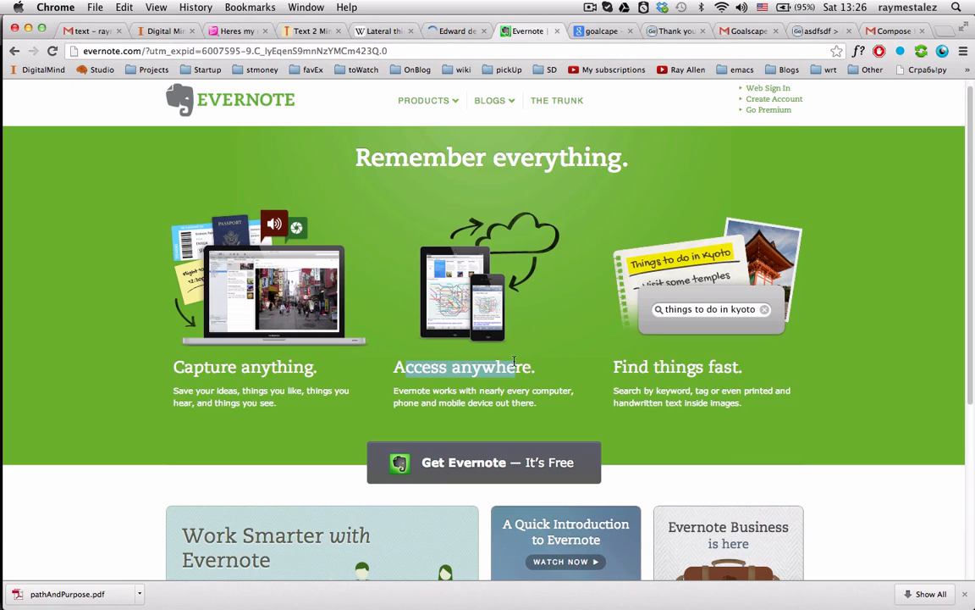
click(514, 361)
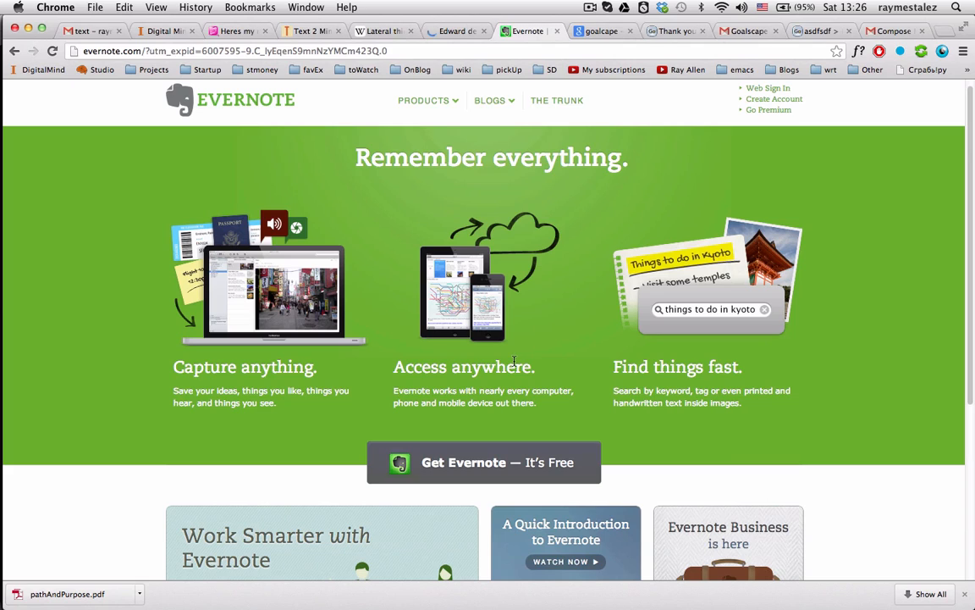
drag(453, 370, 530, 365)
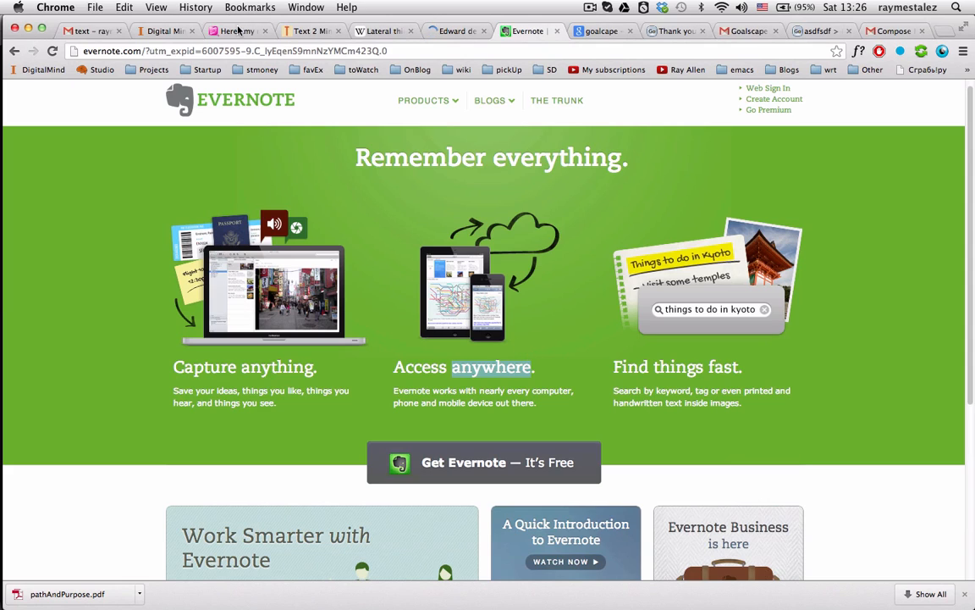
Switch to Houdini and go up from the envlight1 network to the obj level
key(super+Tab)
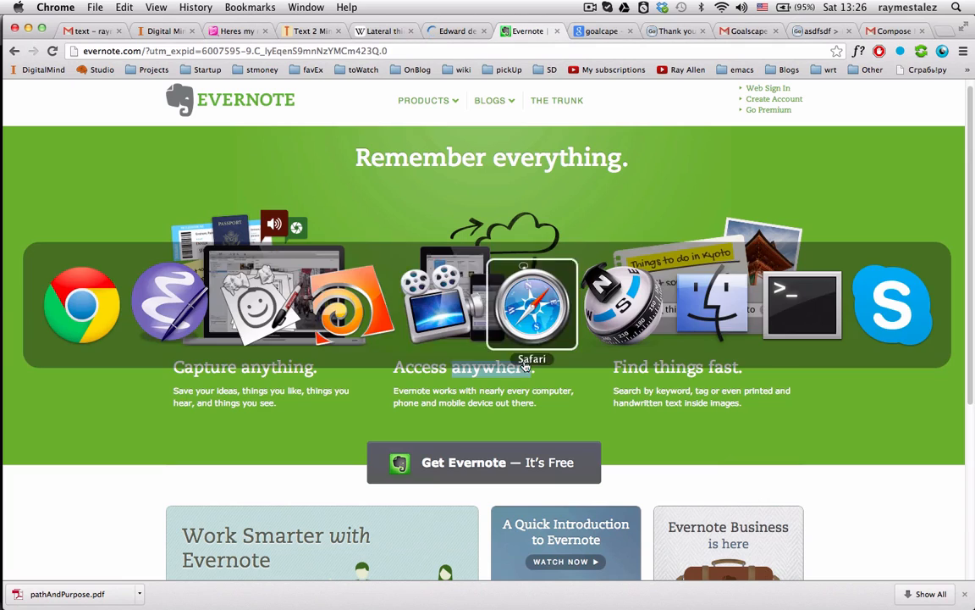
key(Left)
key(Left)
key(Left)
key(Left)
key(super+Tab)
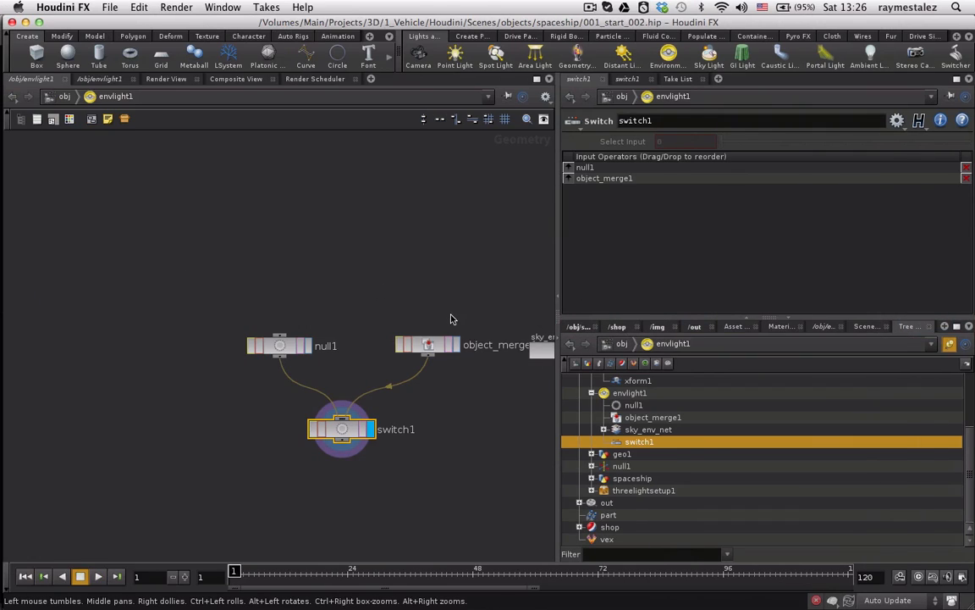
drag(450, 319, 355, 235)
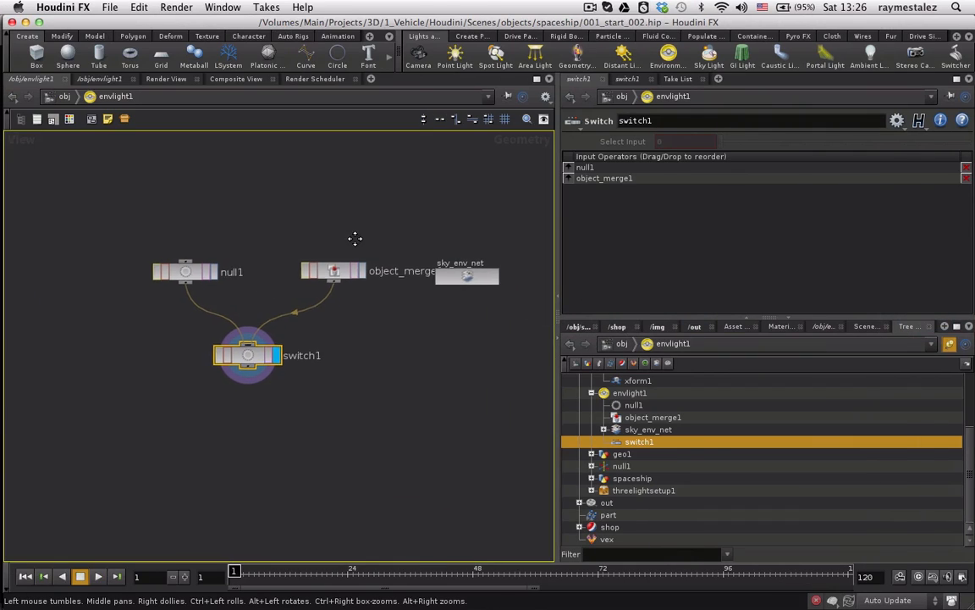
click(63, 97)
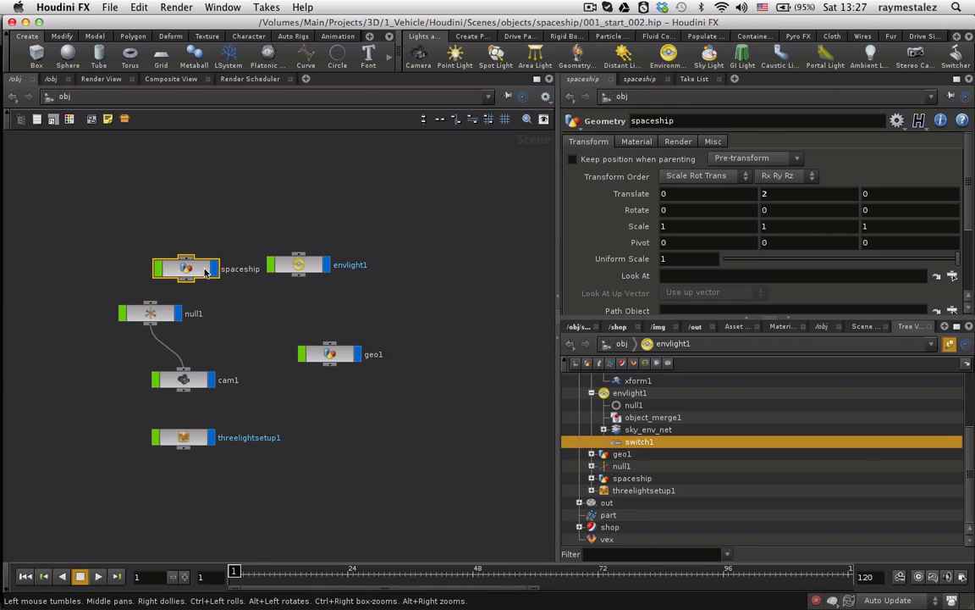
Switch to Emacs and fold and unfold the asdfsdfs and Sublevelsadfsdf headings in the outline
key(super+Tab)
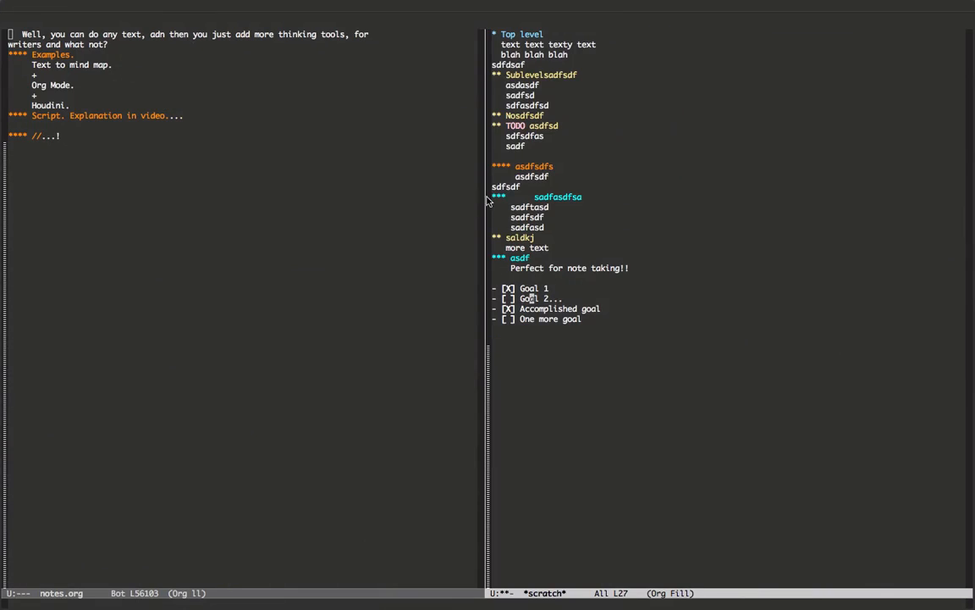
click(524, 164)
key(Tab)
key(Tab)
click(517, 115)
key(Up)
key(Up)
key(Up)
key(Up)
key(Tab)
key(Tab)
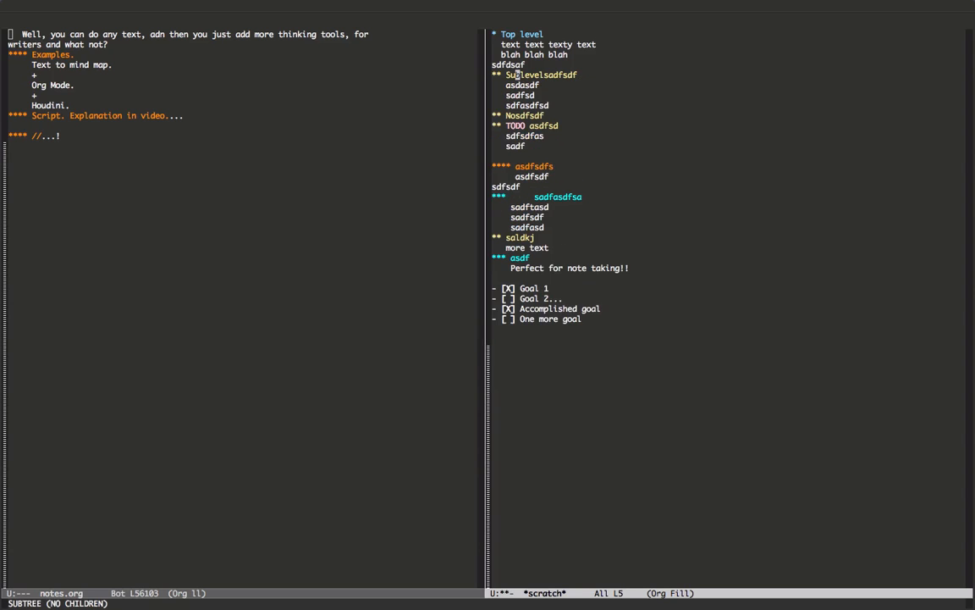
Switch to Chrome, reload the Text2MindMap page and dismiss its Welcome back dialog
key(super+Tab)
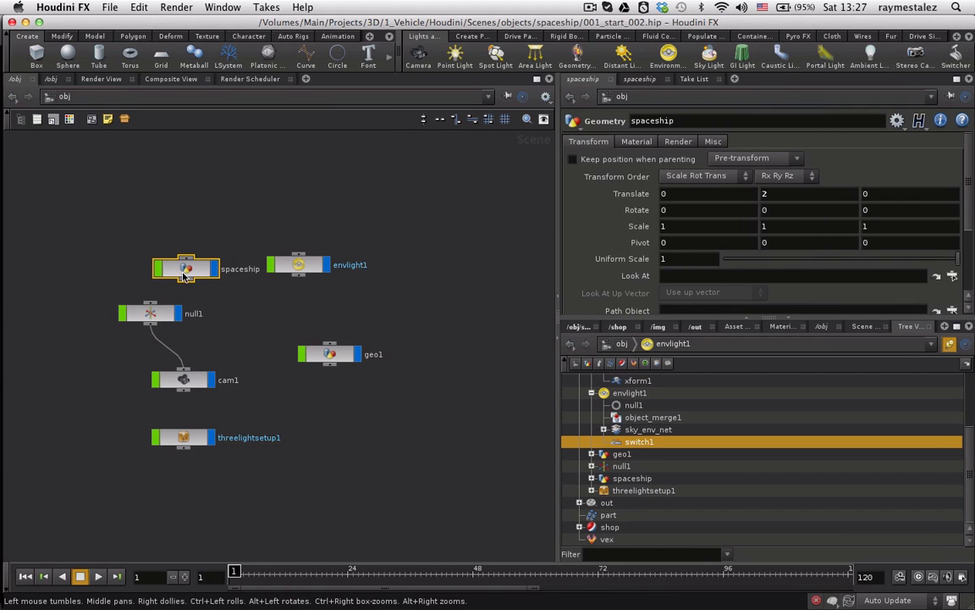
key(super+Tab)
key(super+Tab)
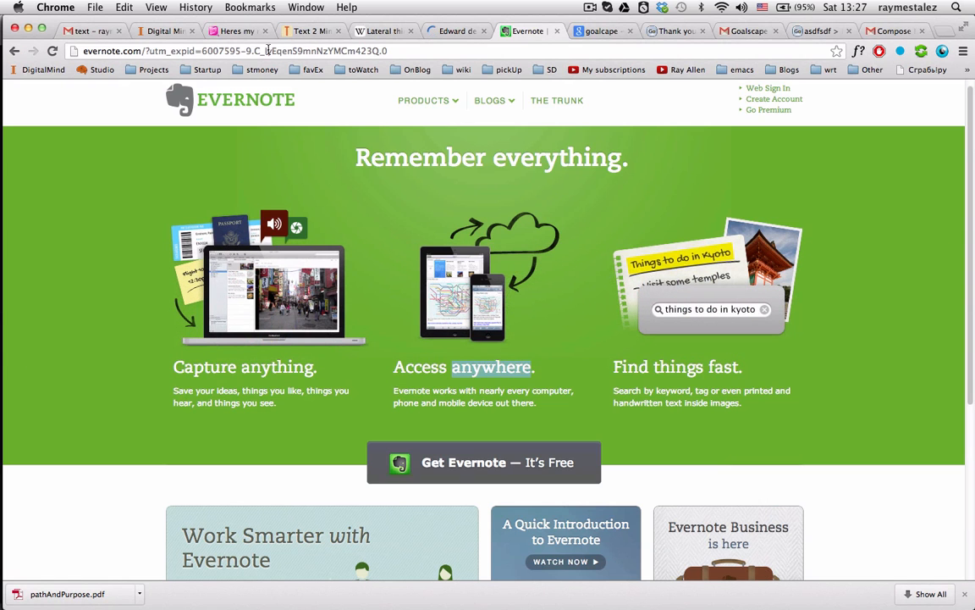
click(315, 34)
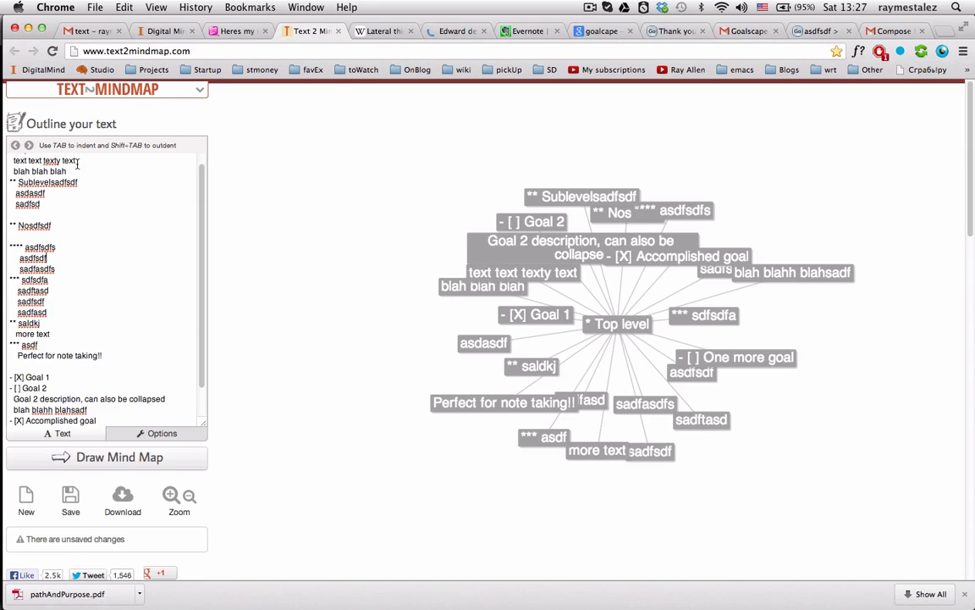
click(179, 51)
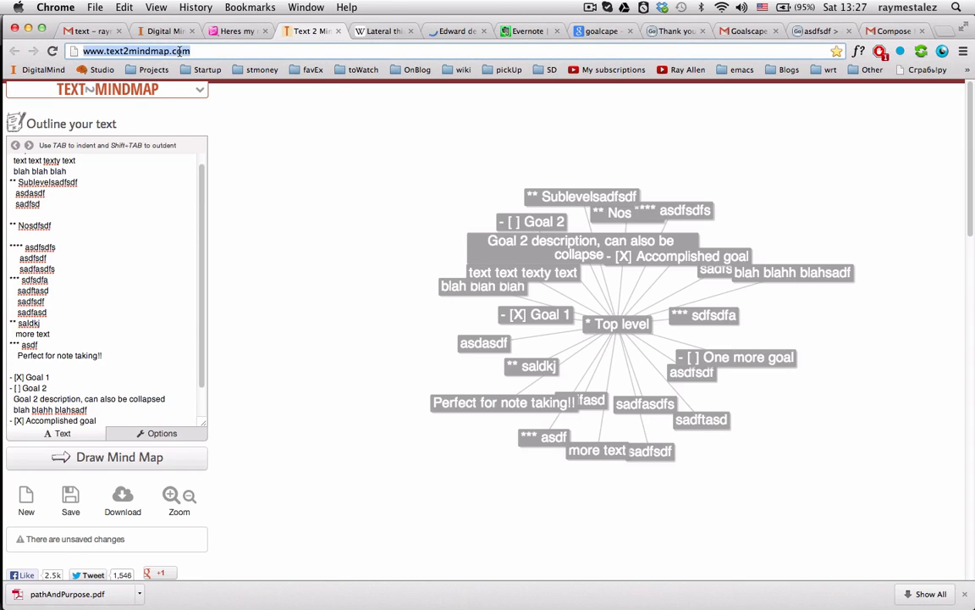
key(Return)
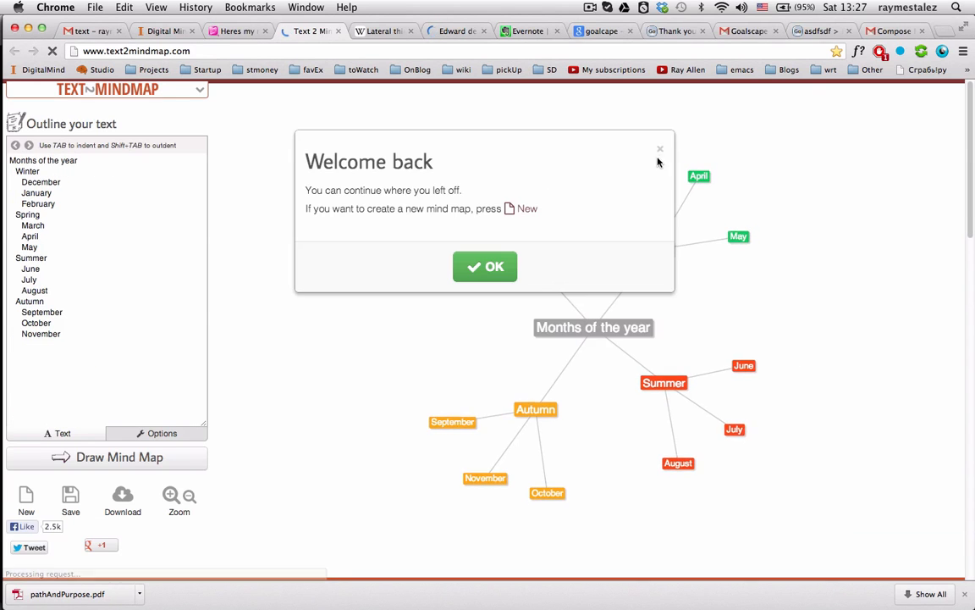
click(660, 150)
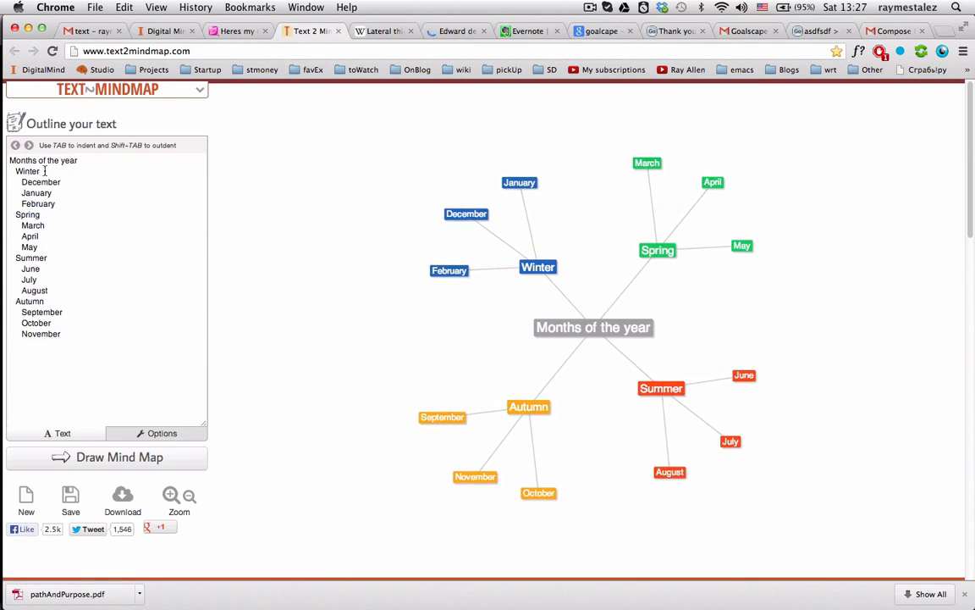
Examine the indented "Months of the year" outline text, highlighting its season and month lines
drag(11, 160, 73, 207)
click(124, 161)
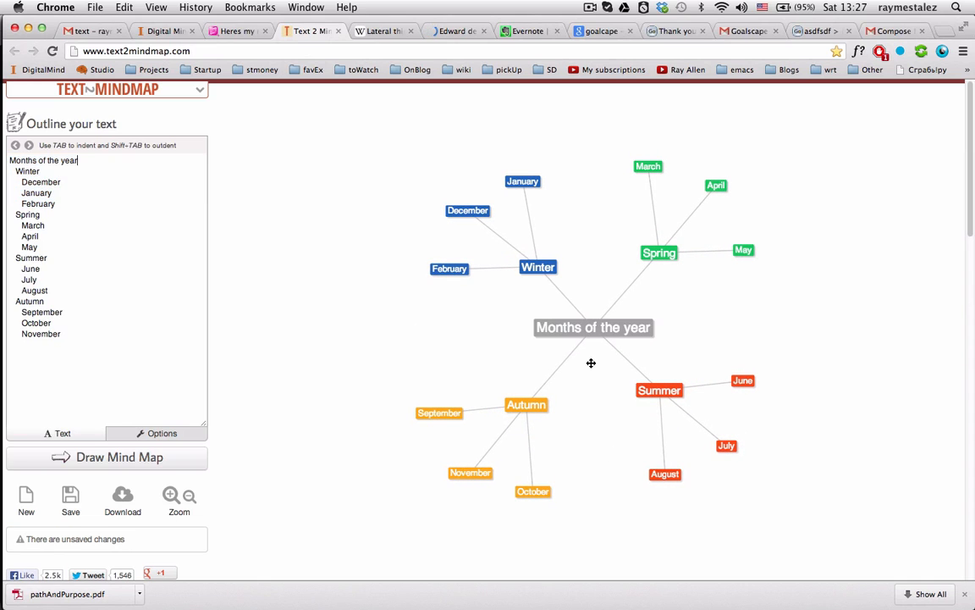
click(93, 247)
drag(84, 373, 61, 167)
click(93, 203)
Move the "Months of the year" node slightly down and the Winter node outward to the left in the mind map
click(614, 330)
drag(550, 375, 614, 336)
drag(542, 268, 506, 263)
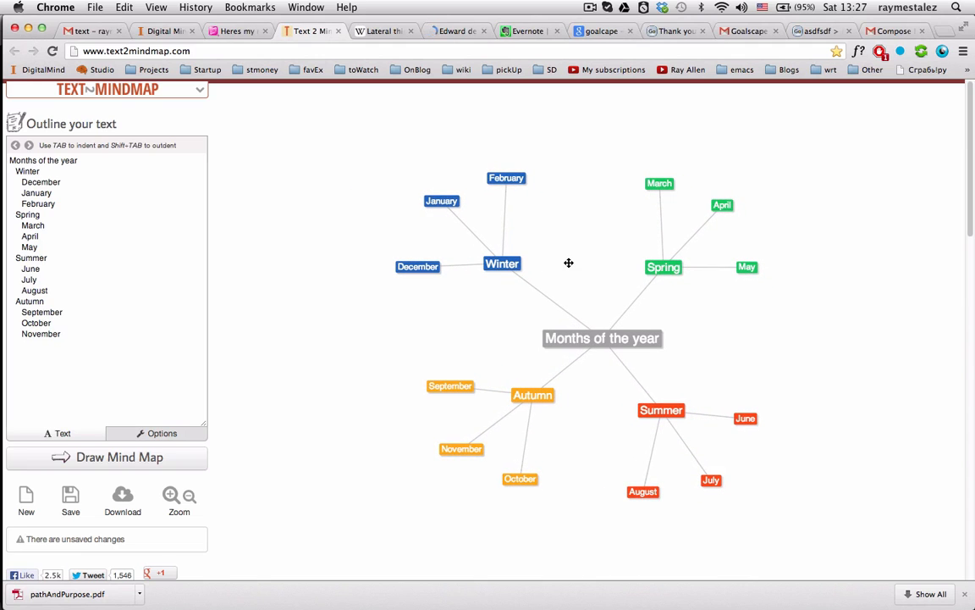
Add the line "asdfsdfsad" below November in the outline and redraw the mind map
click(112, 322)
text(asdfsdfsad)
click(80, 458)
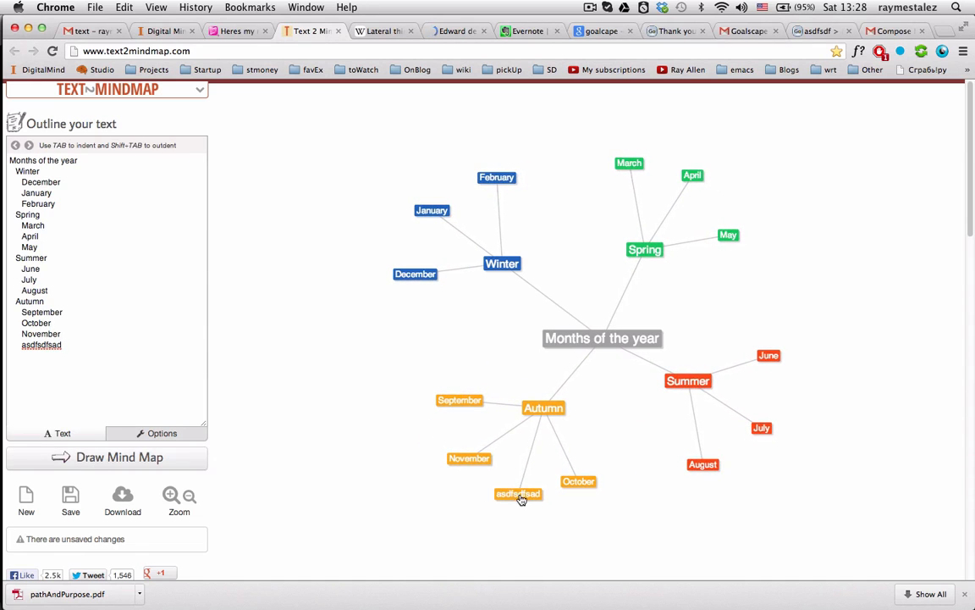
Reposition the asdfsdfsad node between September and November on the Autumn branch, and move the central "Months of the year" node up and left
drag(522, 501, 488, 499)
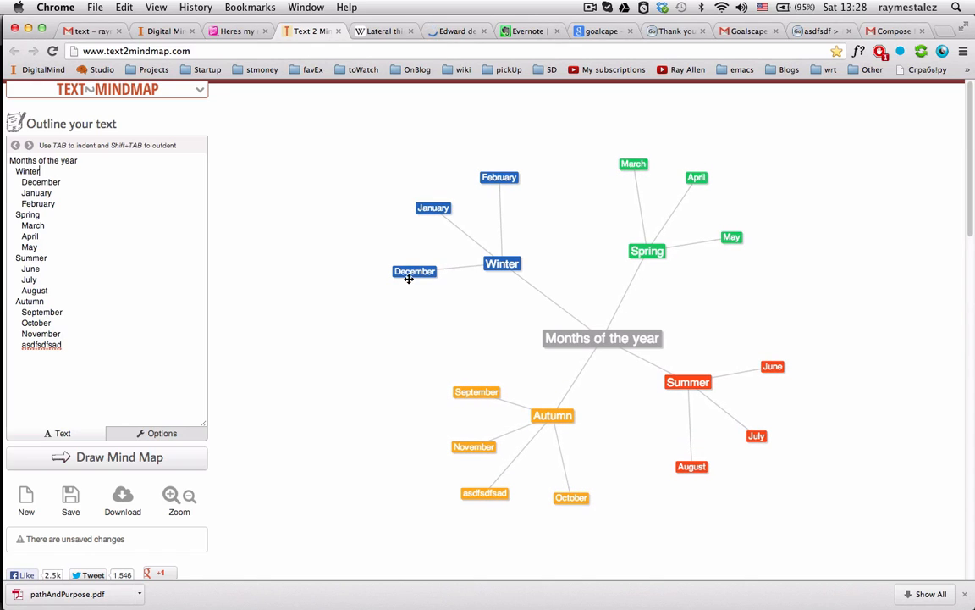
drag(41, 345, 59, 343)
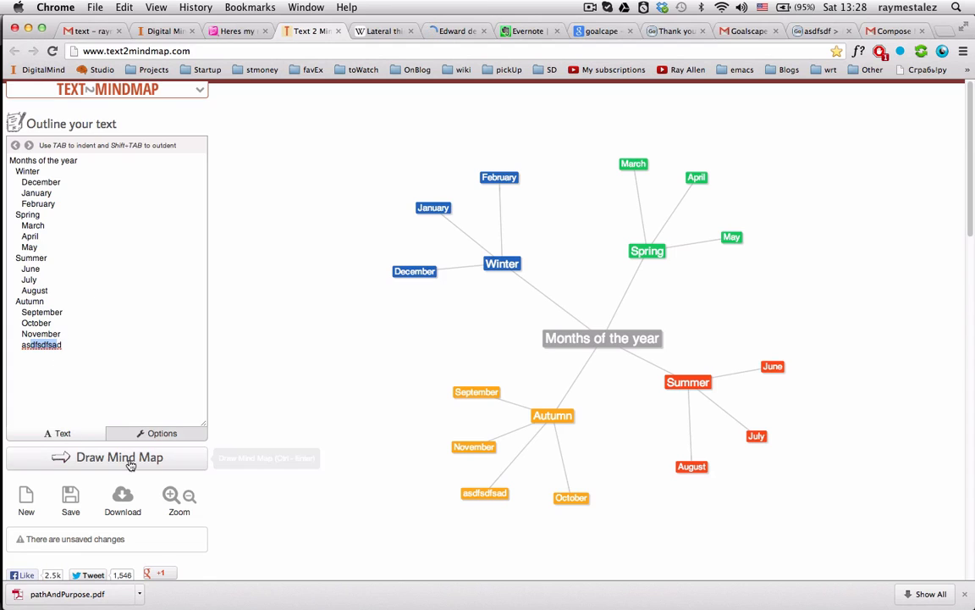
click(481, 393)
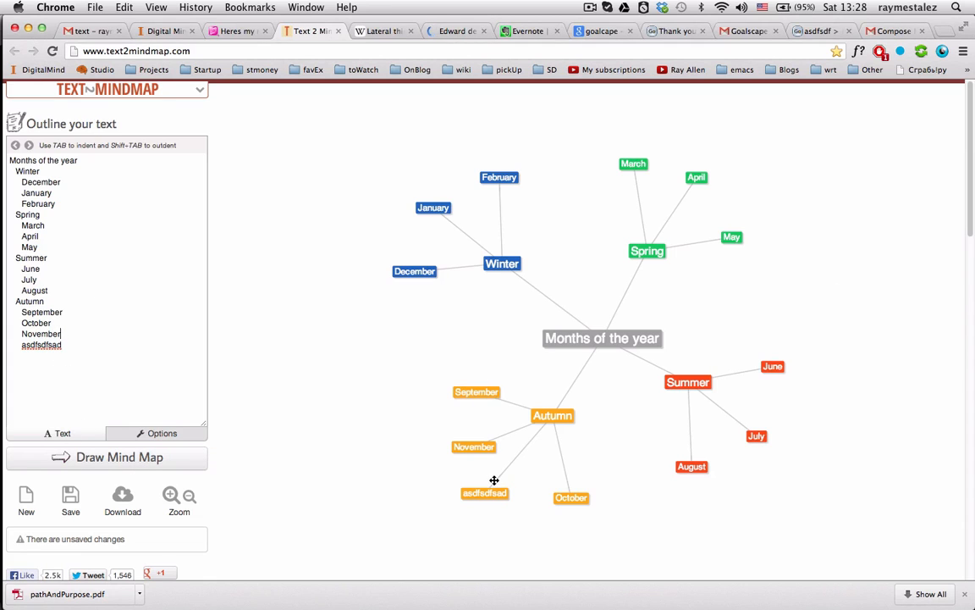
drag(487, 493, 516, 497)
drag(472, 470, 468, 434)
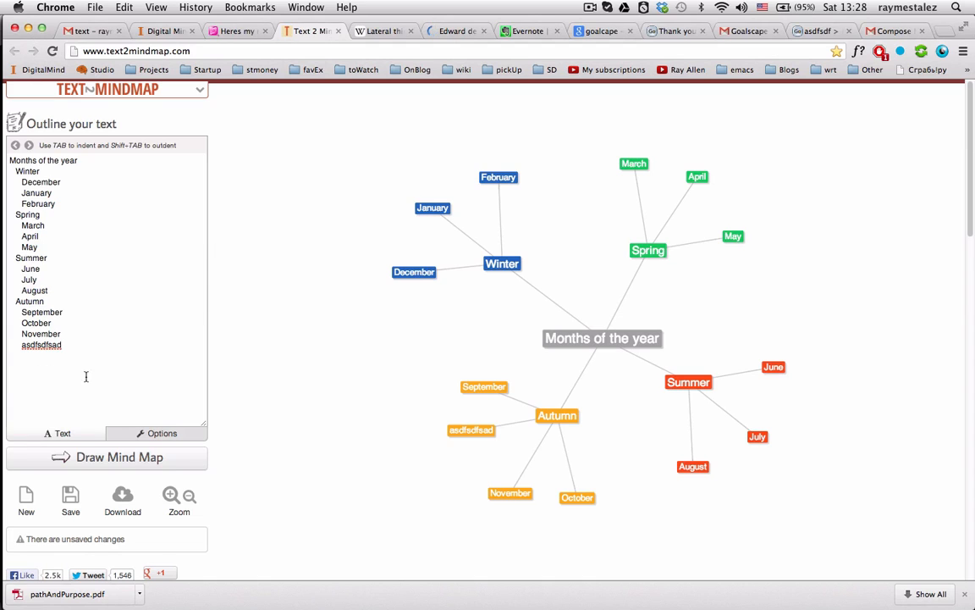
drag(616, 344, 533, 316)
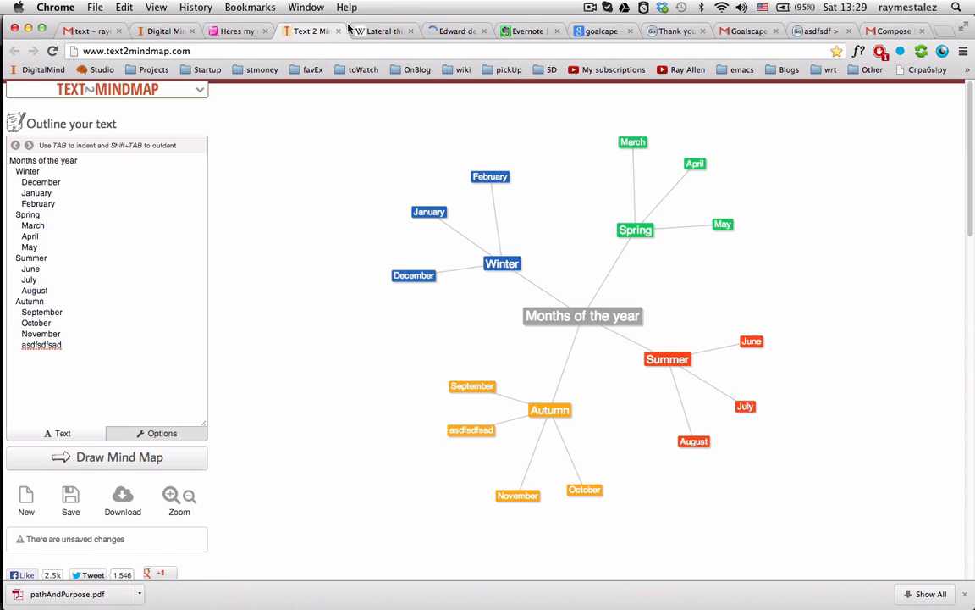
Switch to the MindMeister map and open the central idea and the "1 awsesome thought" node for text editing
click(235, 30)
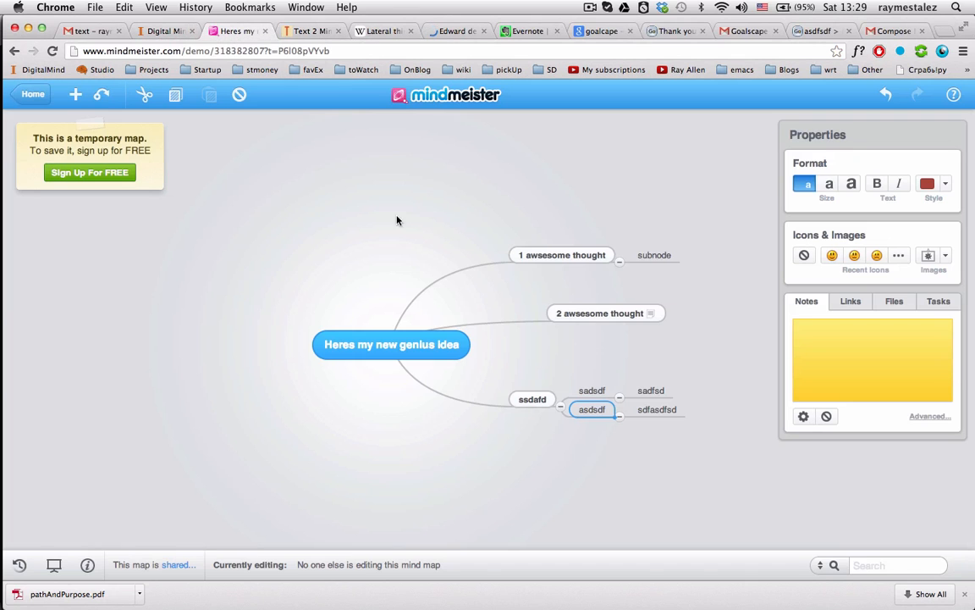
click(328, 344)
click(446, 342)
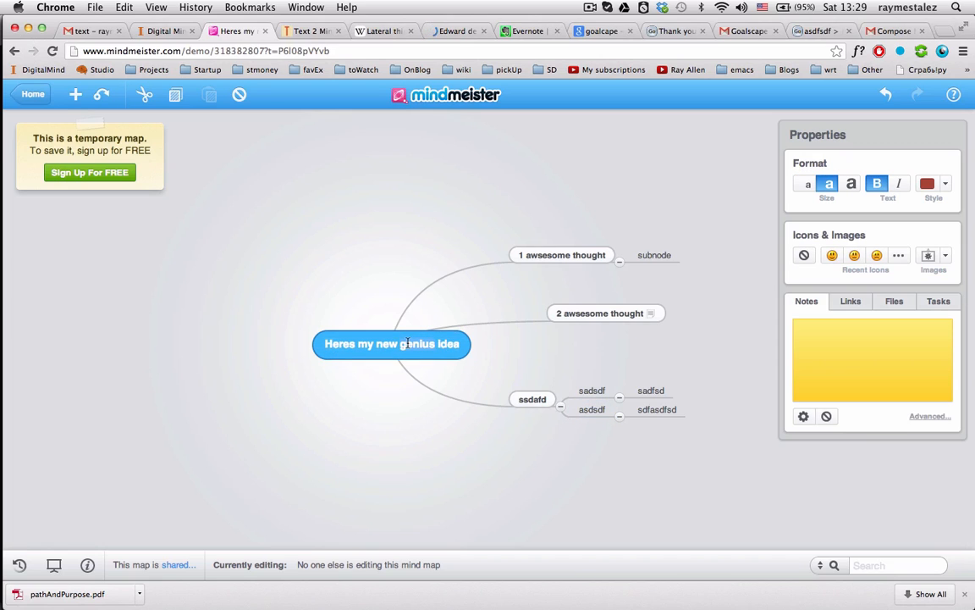
double_click(568, 257)
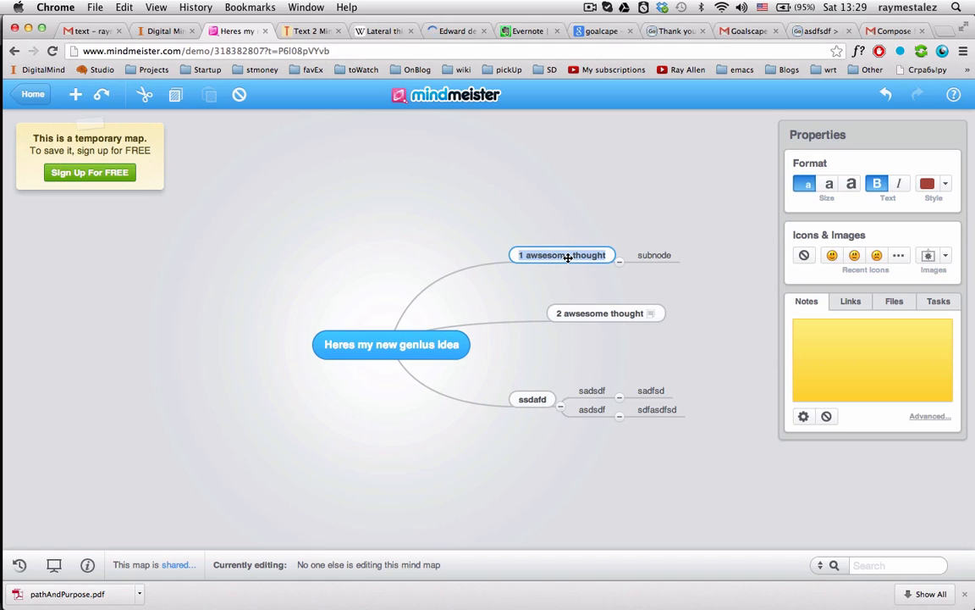
click(653, 239)
Add the line "sfdgdfsgdf" after a blank line in the note of the "2 awsesome thought" node
click(609, 314)
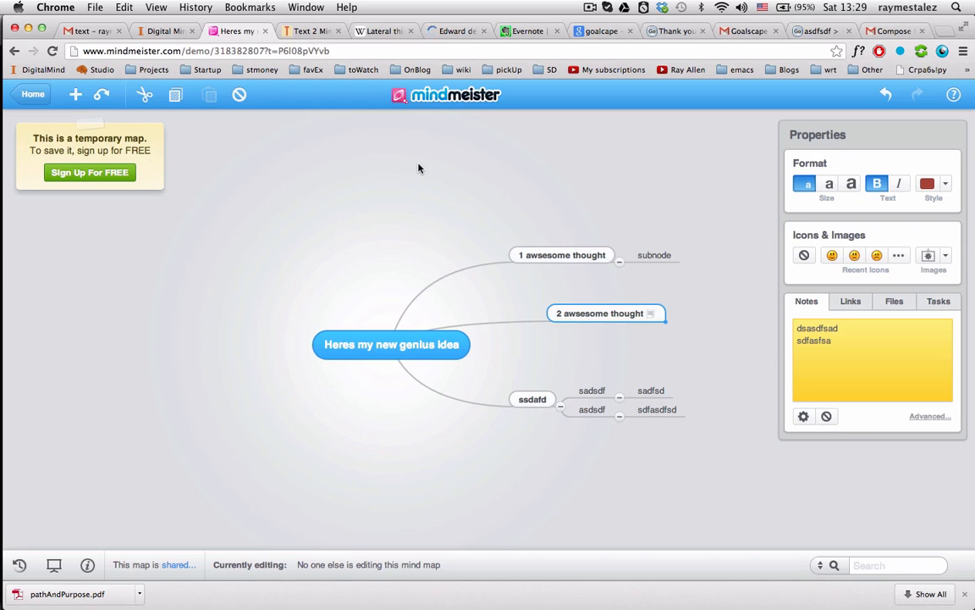
click(845, 350)
key(Return)
key(Return)
text(sfdgdfsgdf)
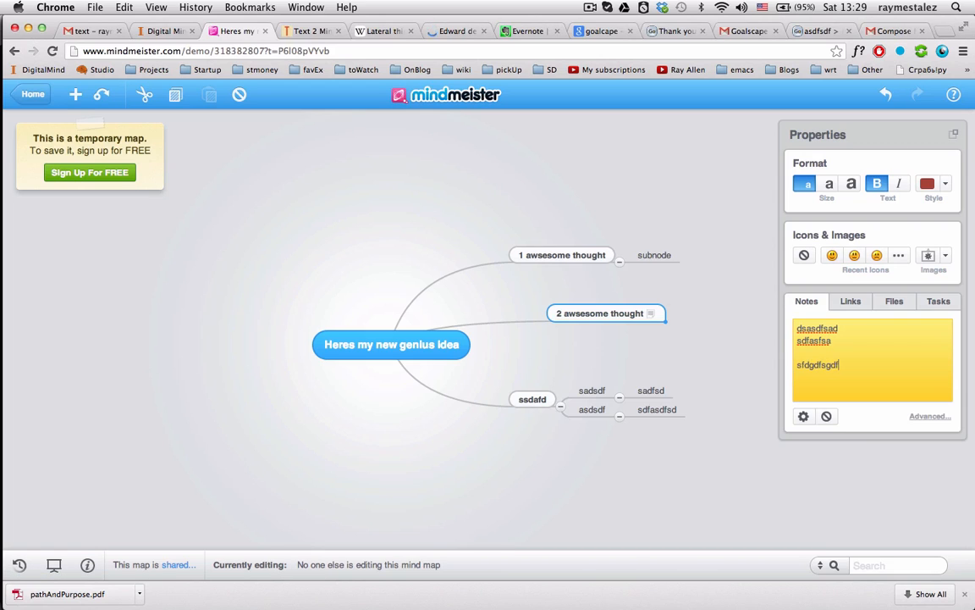
Switch from the MindMeister map to the object network in Houdini
key(super+Tab)
key(super+Tab)
key(super+Tab)
key(super+Tab)
key(super+shift+Tab)
key(super+shift+Tab)
key(super+shift+Tab)
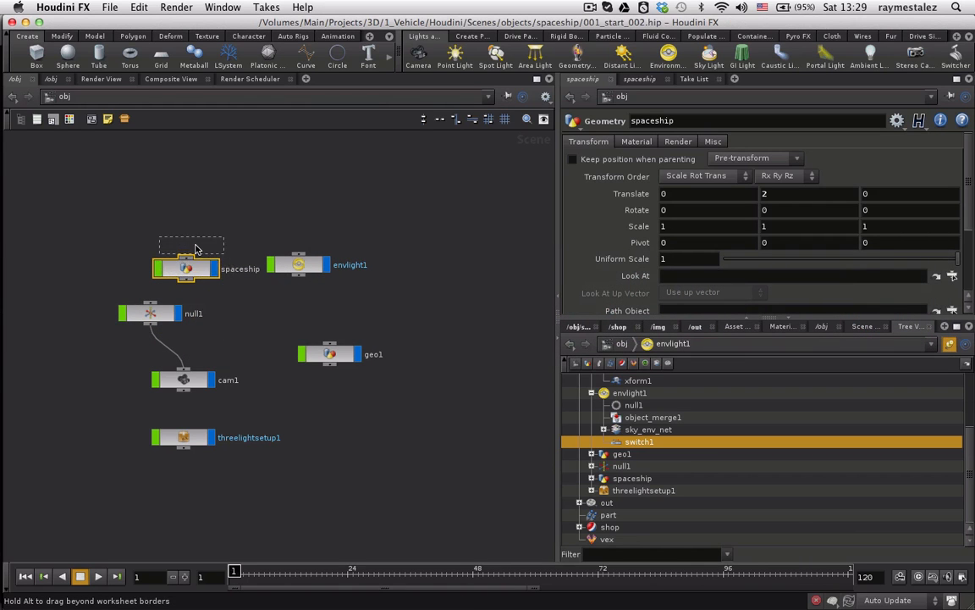
Reposition the spaceship node above null1, slightly higher and to the left, in the Houdini object network
drag(199, 271, 205, 248)
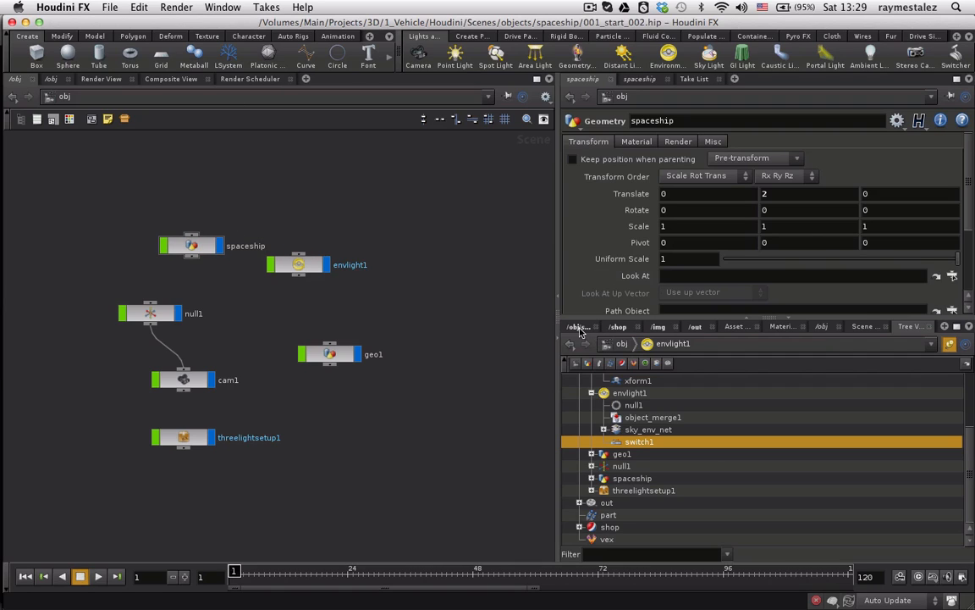
drag(204, 250, 189, 259)
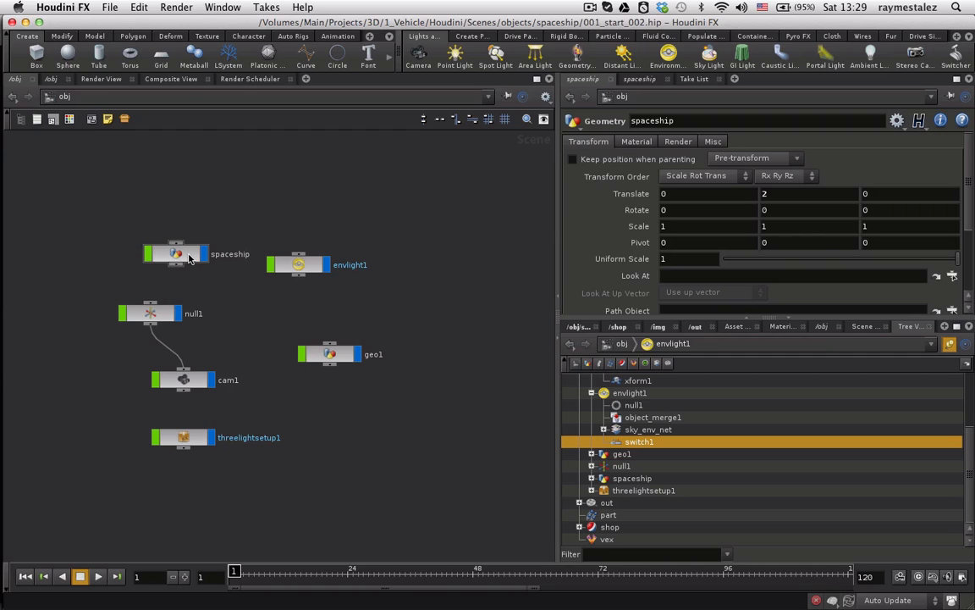
scroll(595, 244, down, 2)
scroll(596, 244, up, 2)
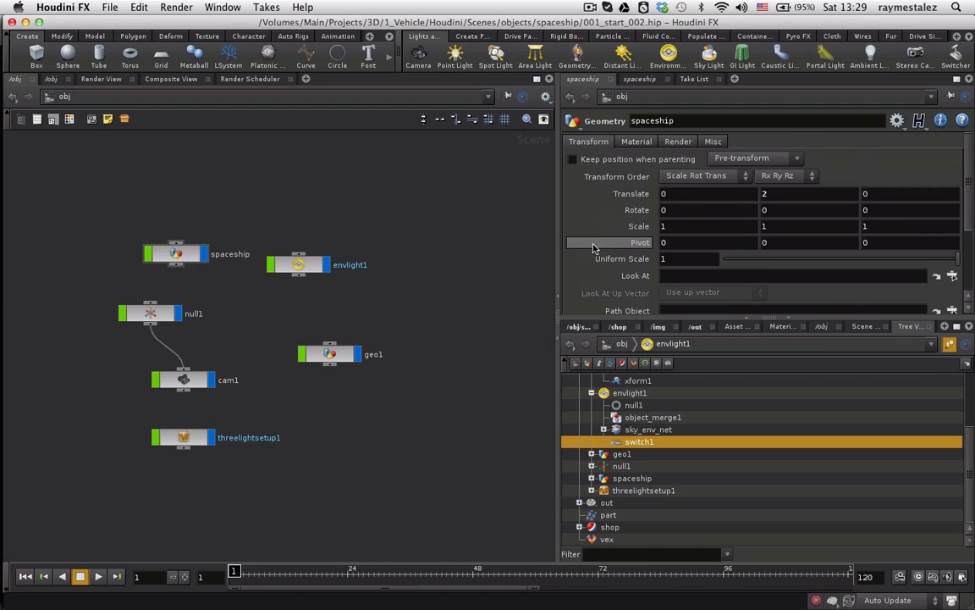
Switch to Chrome and skim the Wikipedia article on lateral thinking, from its methods through problem solving to the references
key(super+Tab)
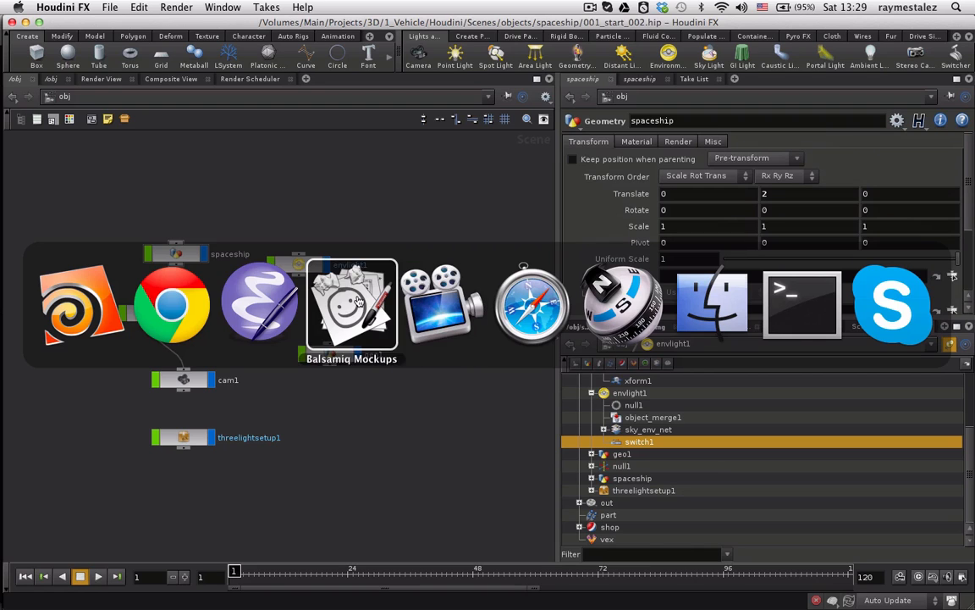
click(182, 311)
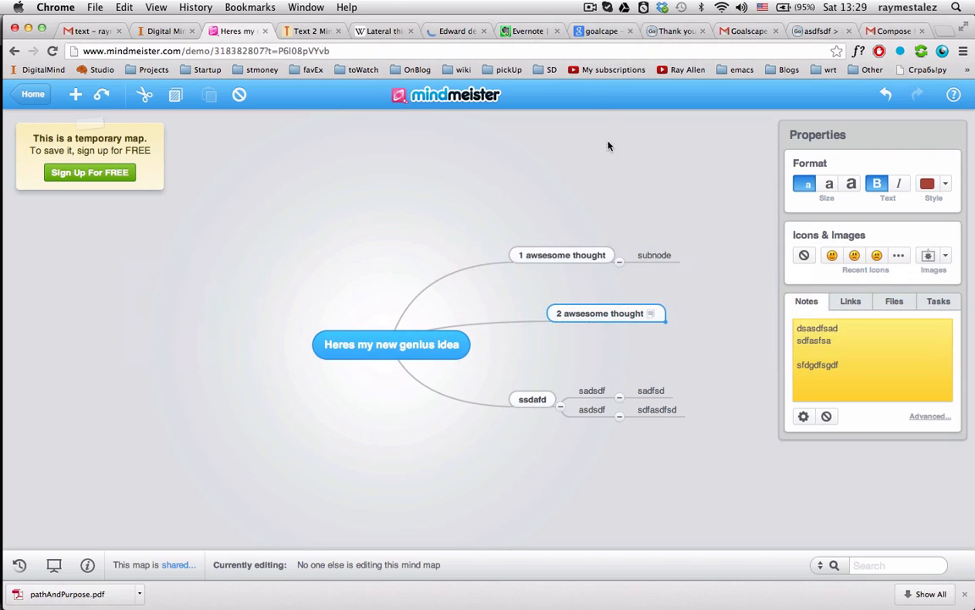
click(373, 32)
scroll(455, 174, up, 3)
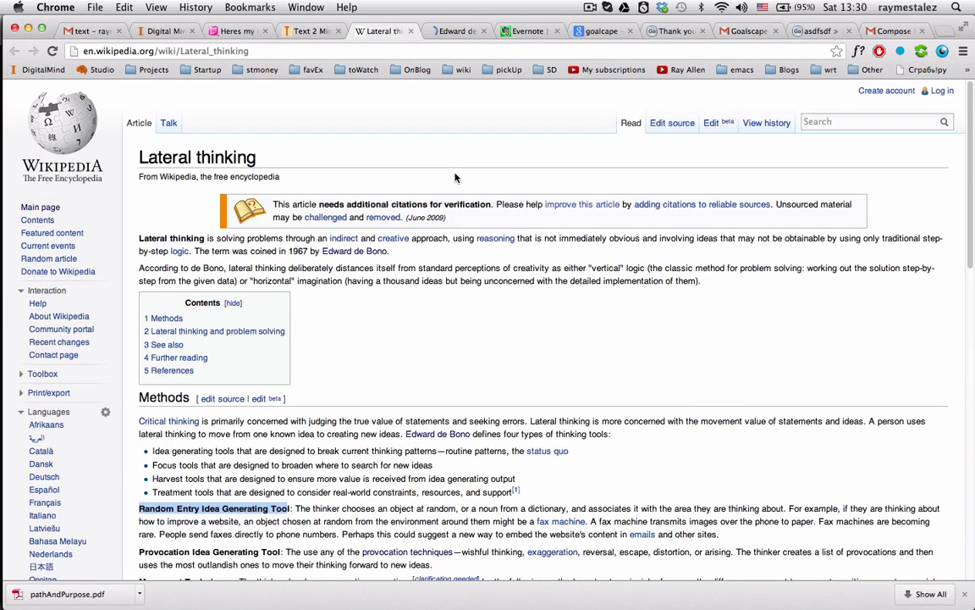
scroll(453, 174, down, 10)
scroll(454, 175, down, 4)
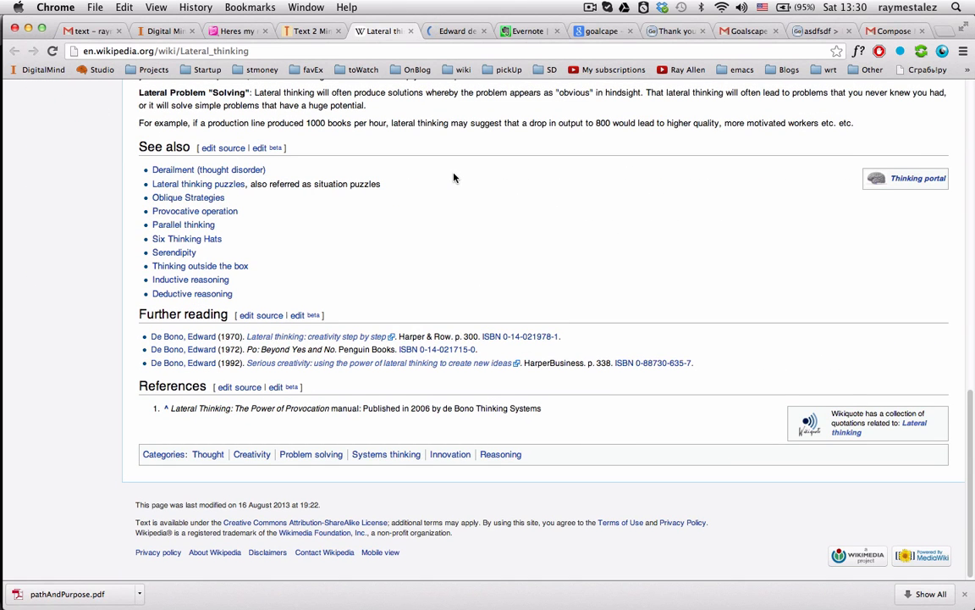
scroll(453, 177, up, 5)
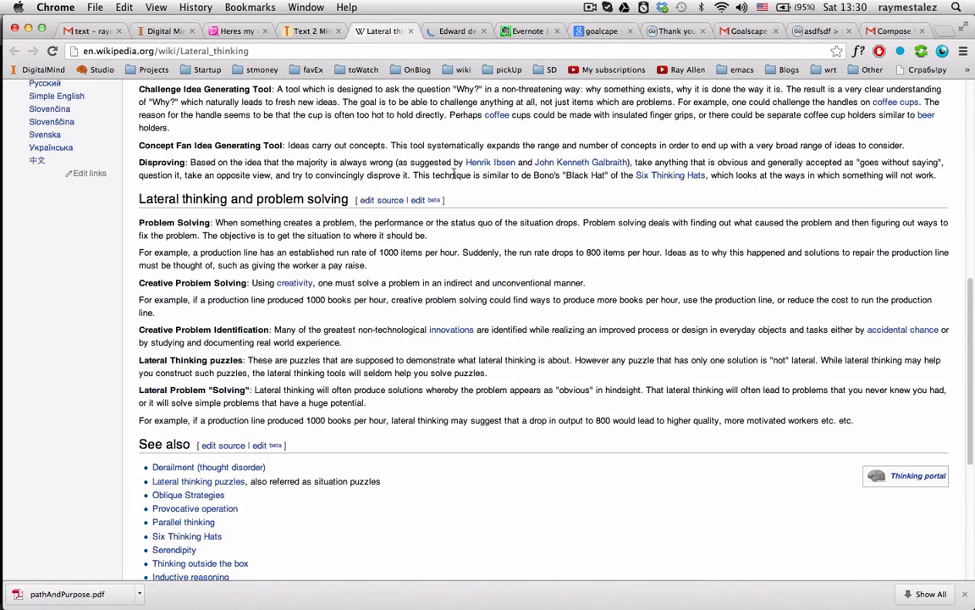
scroll(276, 216, up, 1)
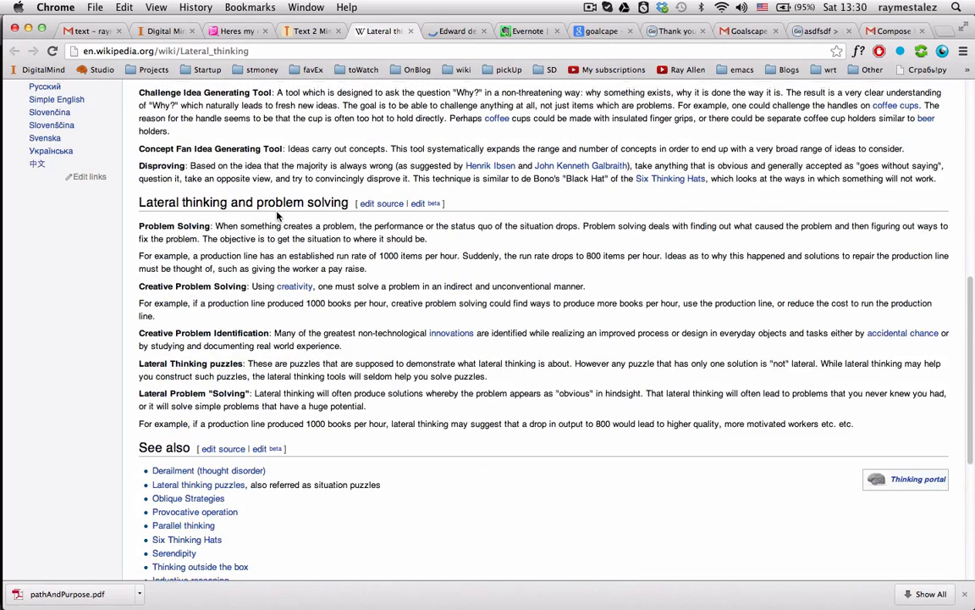
scroll(277, 216, up, 6)
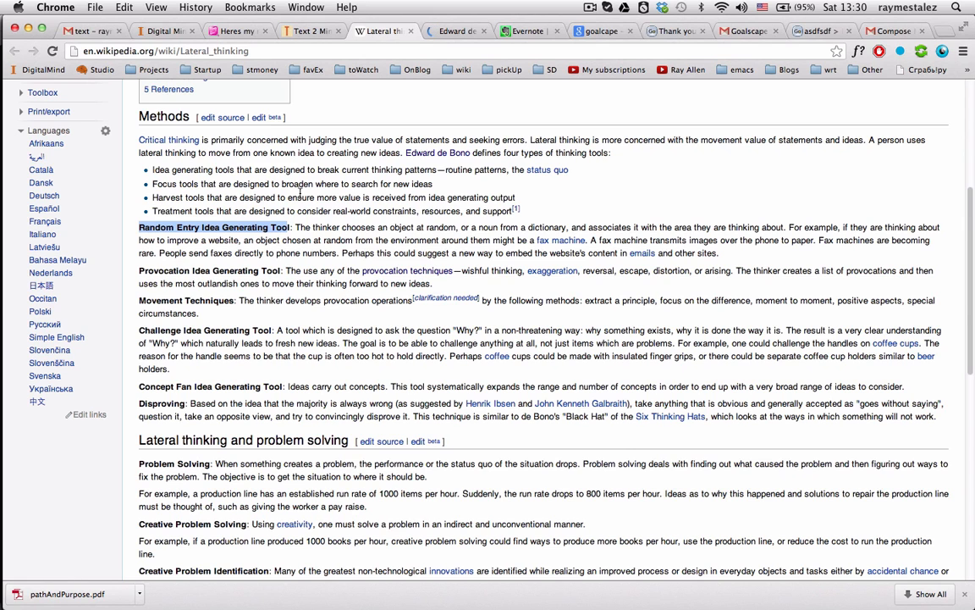
Examine the introduction of the Lateral thinking article and highlight the text around "distances itself" in its second paragraph
click(82, 51)
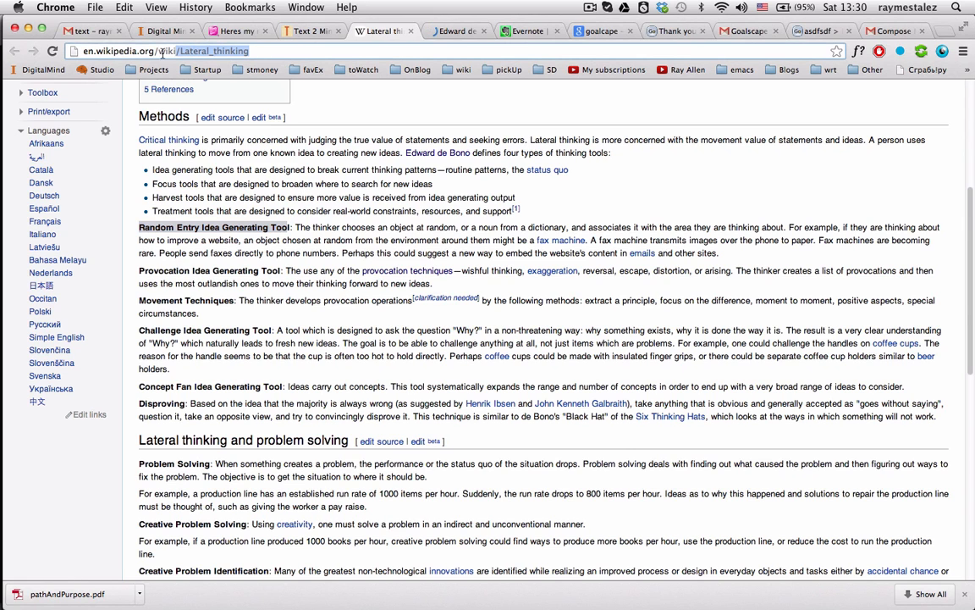
click(314, 165)
scroll(338, 178, up, 3)
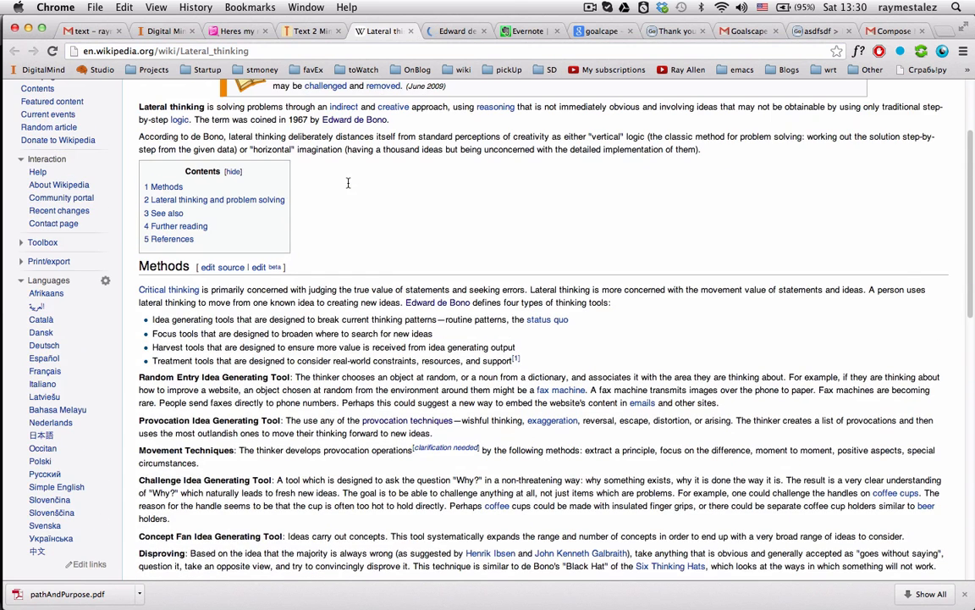
scroll(347, 187, up, 3)
scroll(347, 188, down, 3)
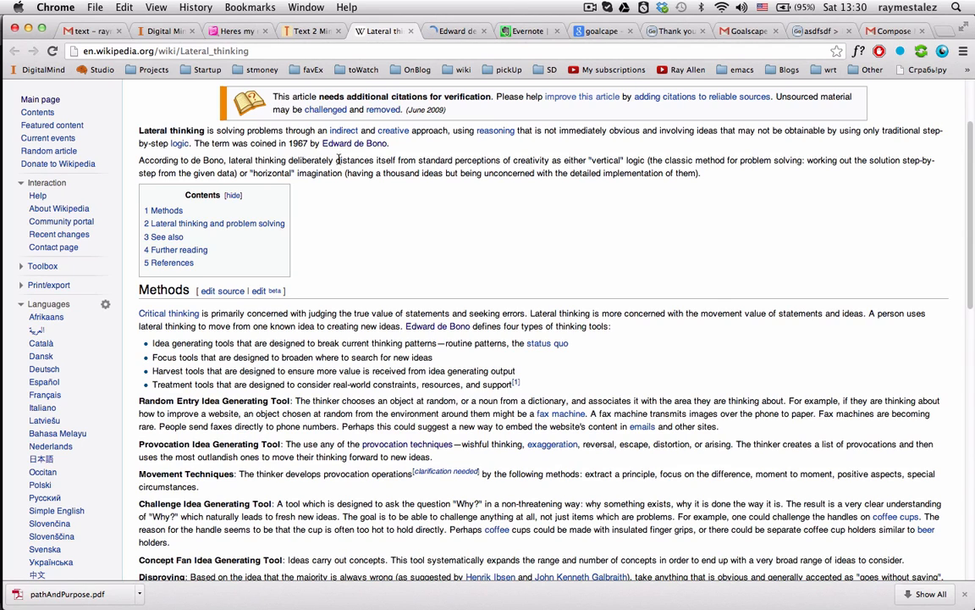
drag(335, 160, 381, 167)
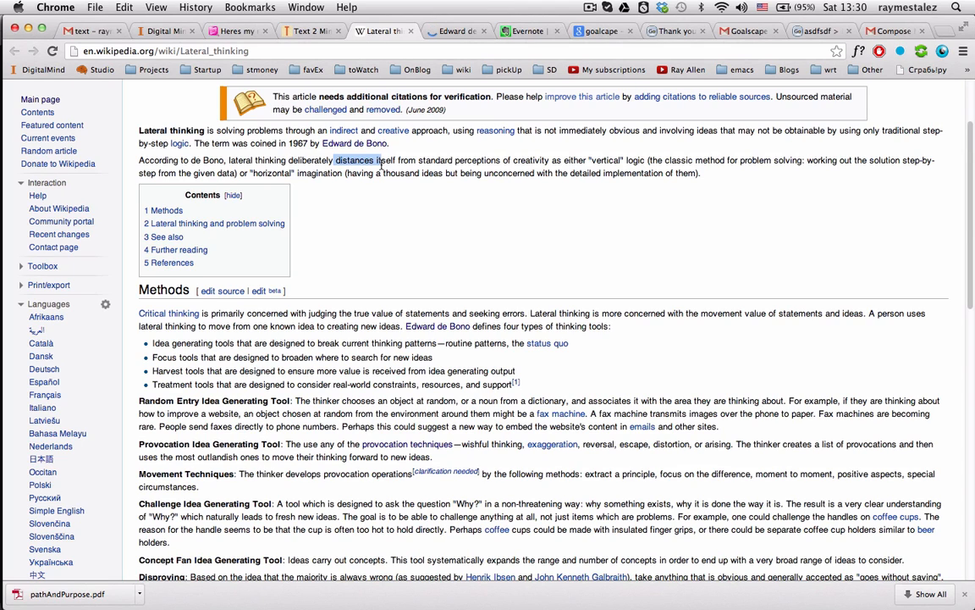
Switch to Balsamiq Mockups to show the visual thinking tool's interface mockup
mouse_move(4, 110)
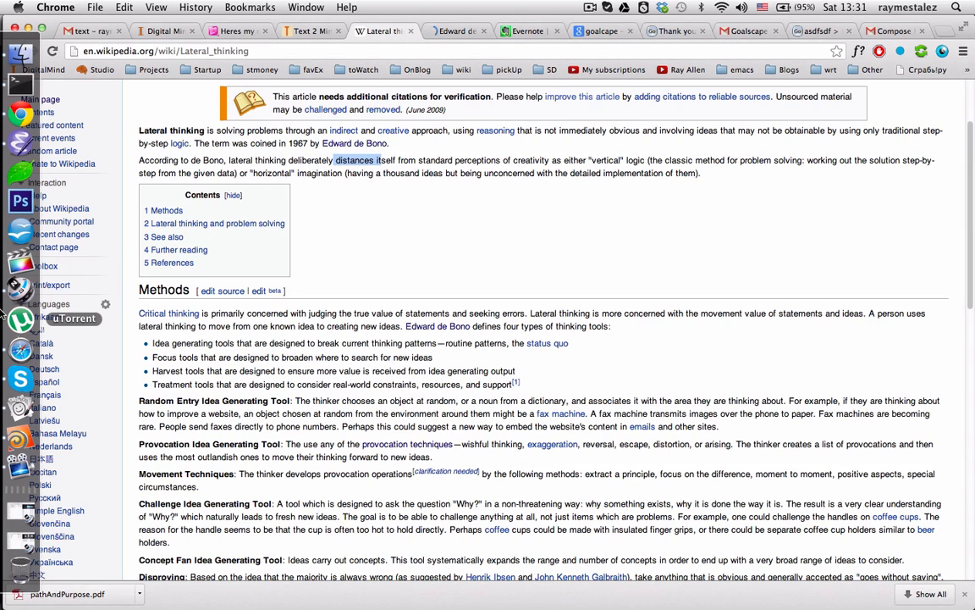
key(super+Tab)
click(330, 280)
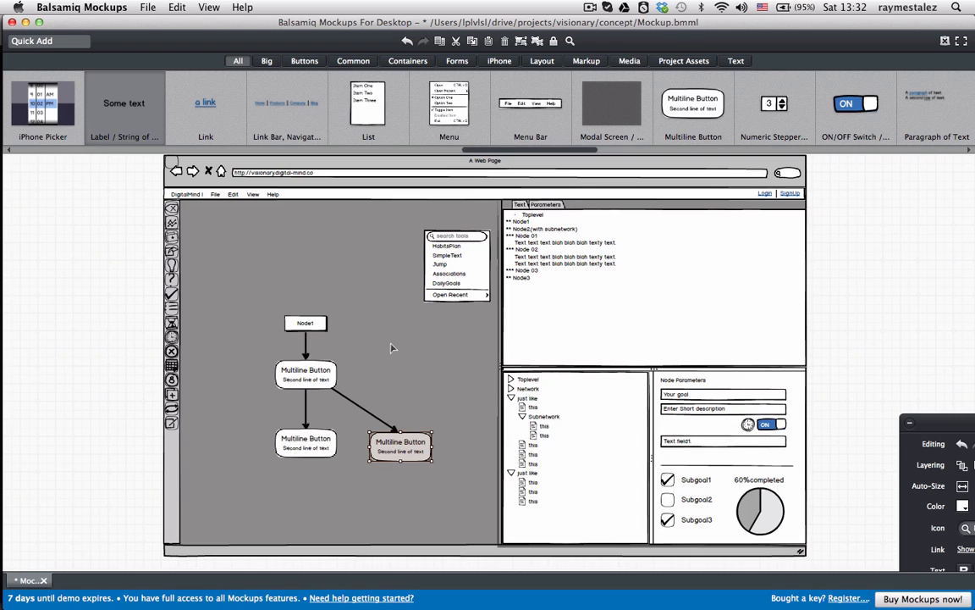
View the beginning of the Wikipedia article on Edward de Bono in Chrome and return to the Balsamiq mockup
key(super+Tab)
key(super+Tab)
key(super+shift+Tab)
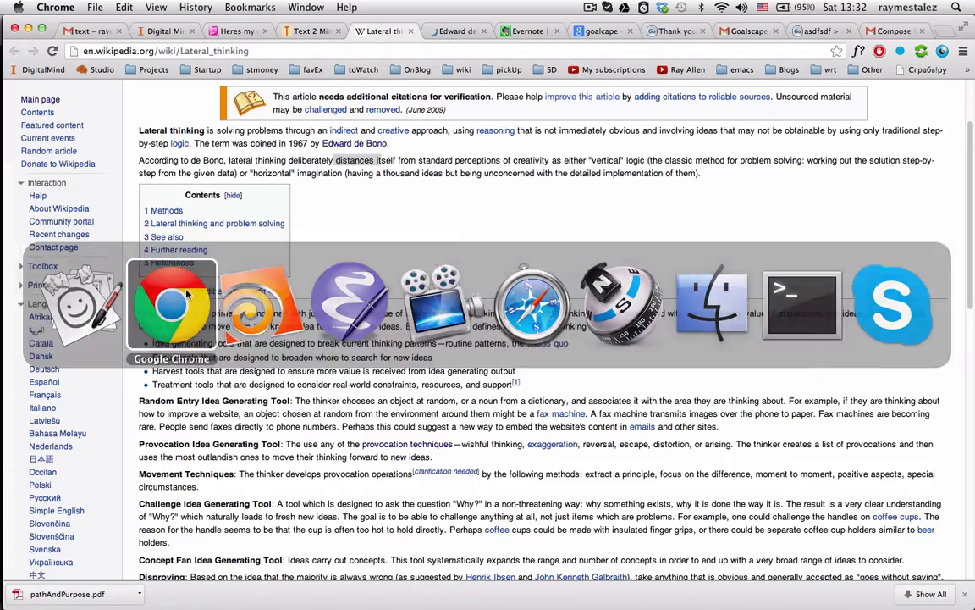
key(ctrl+Tab)
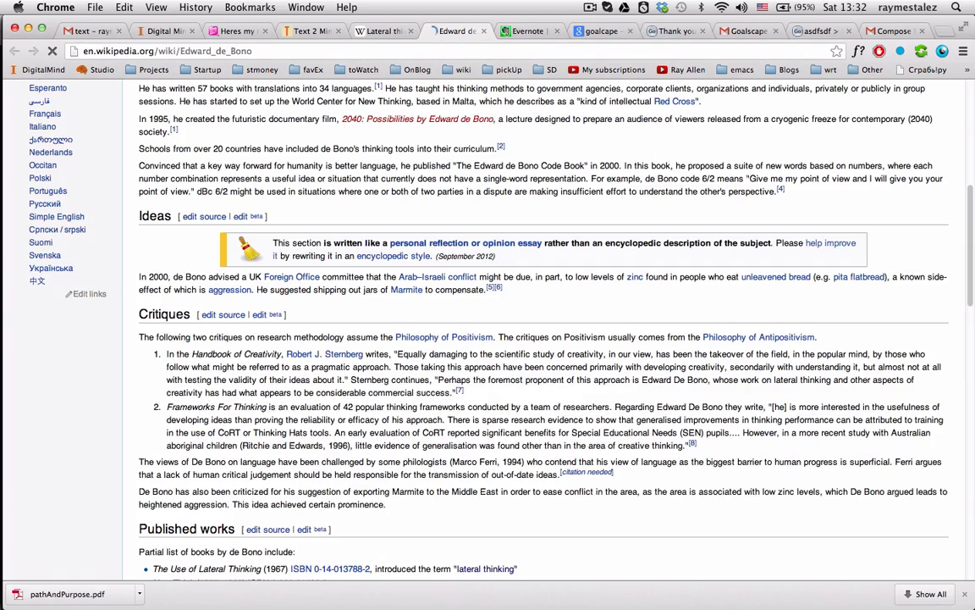
scroll(455, 303, up, 6)
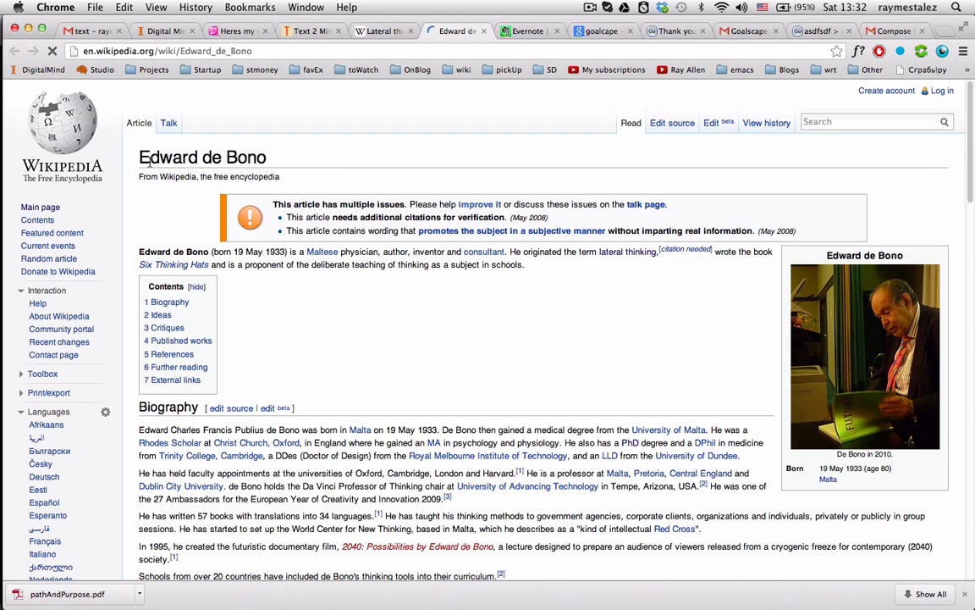
scroll(462, 280, down, 1)
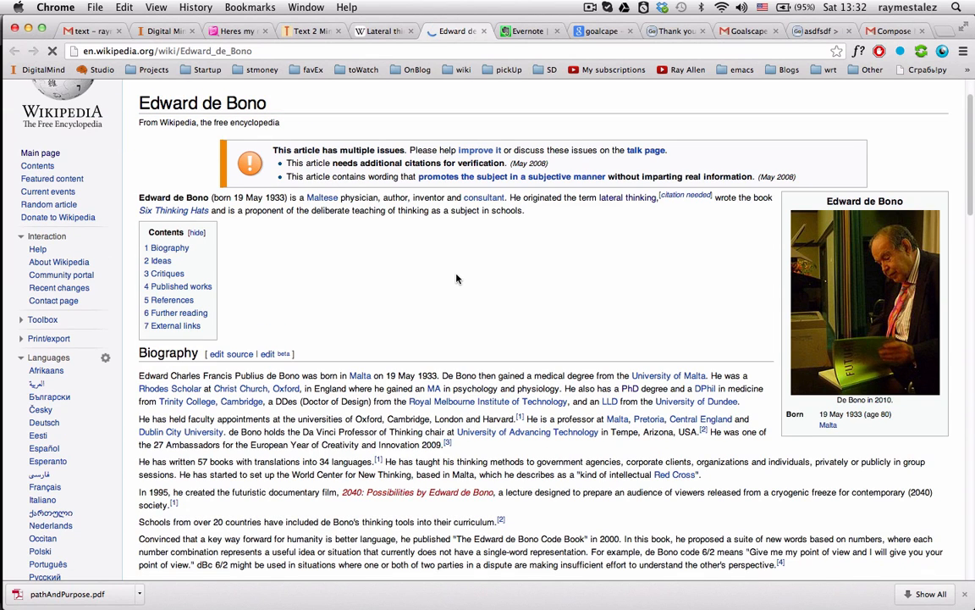
key(super+Tab)
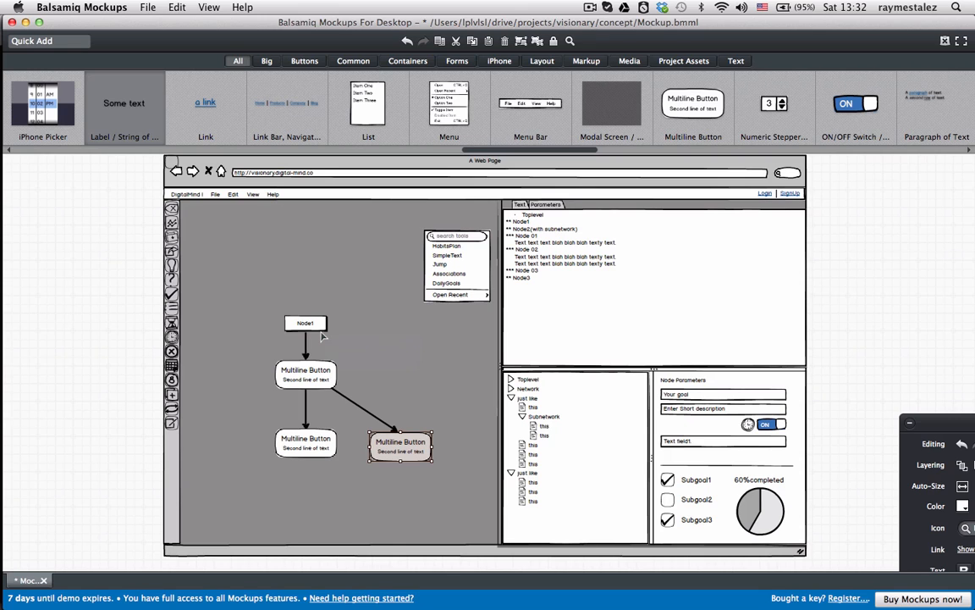
View the digital-mind.co home page and blog in Chrome and switch back to the Balsamiq mockup
key(cmd+Tab)
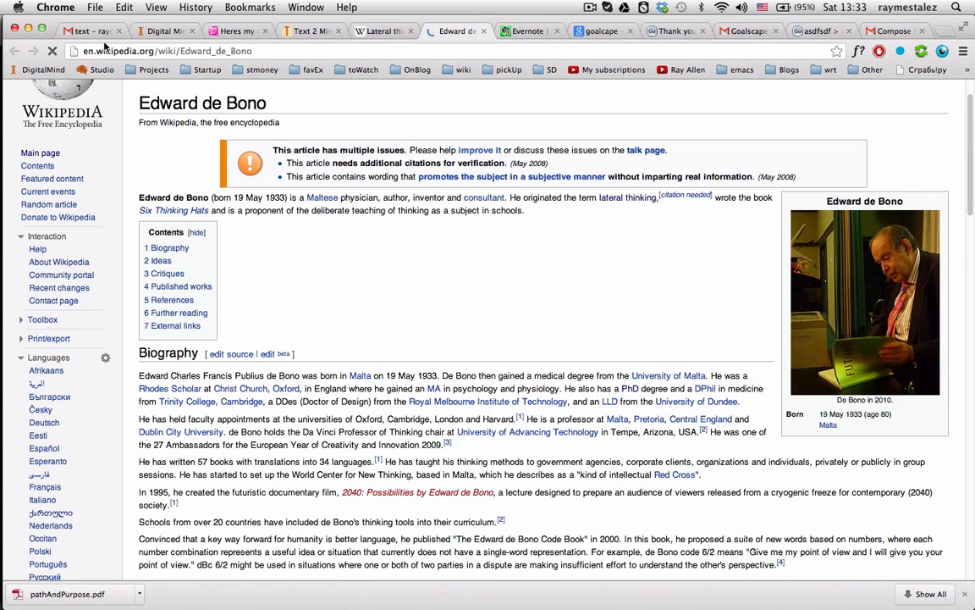
click(156, 31)
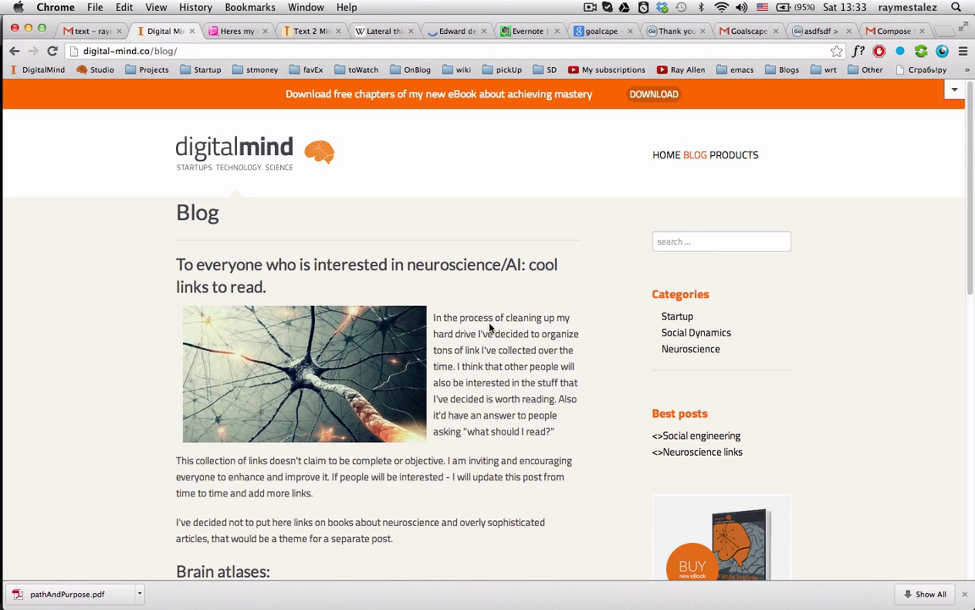
click(667, 162)
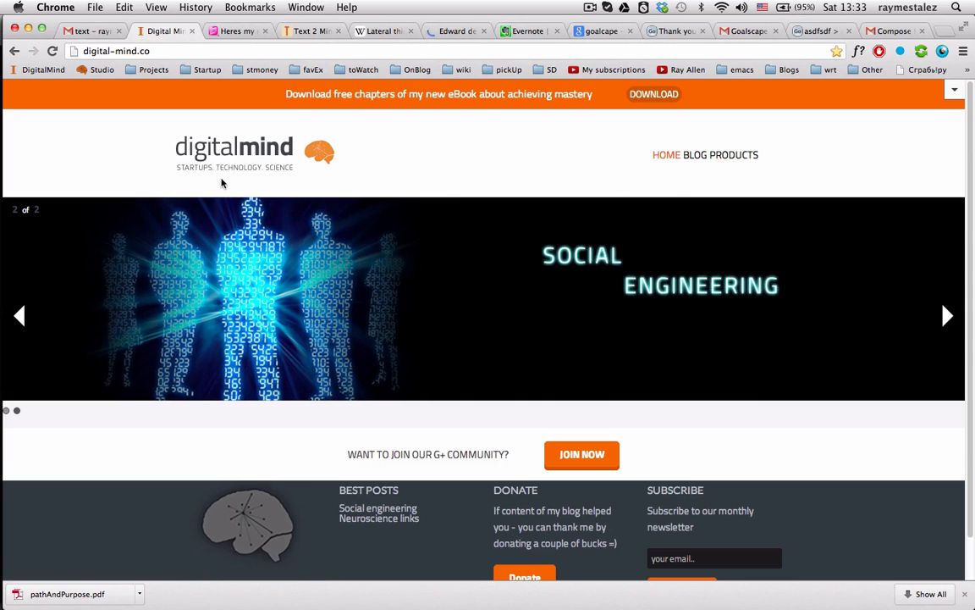
click(694, 156)
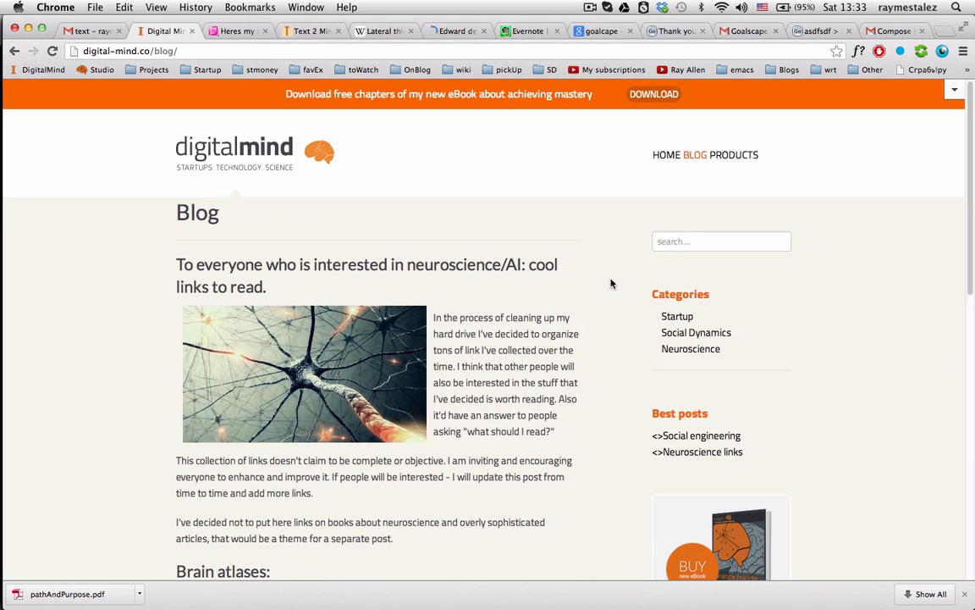
key(super+Tab)
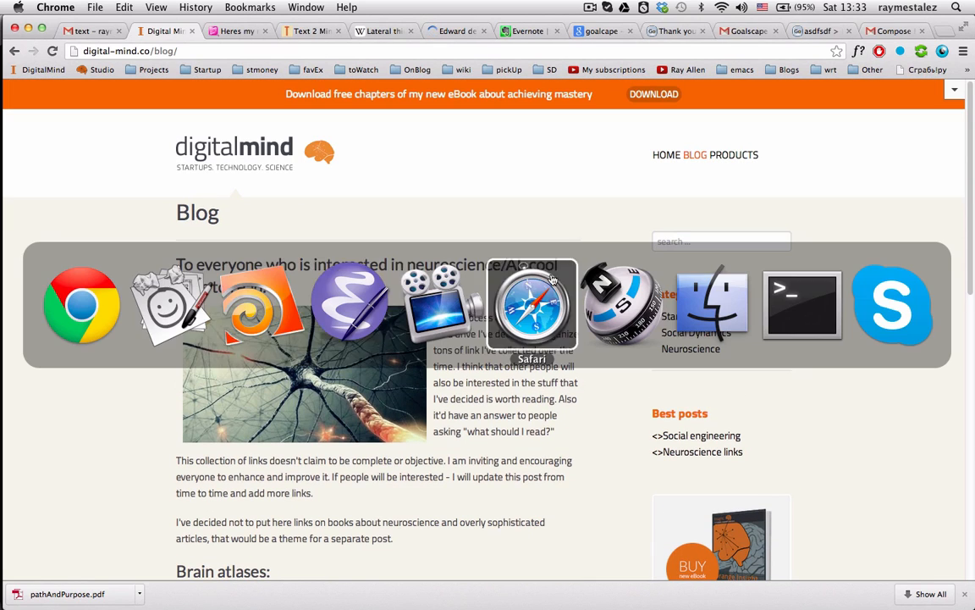
click(212, 296)
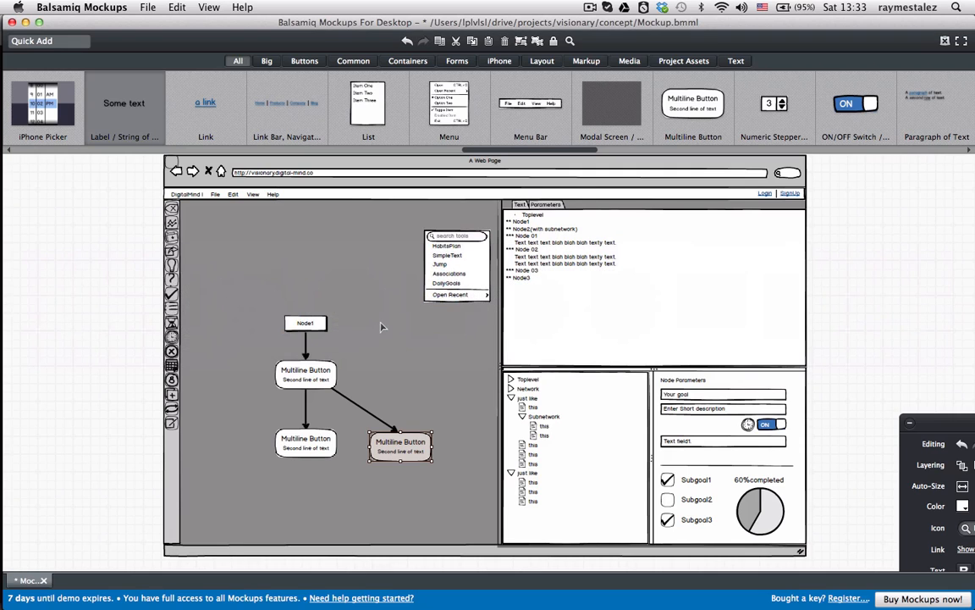